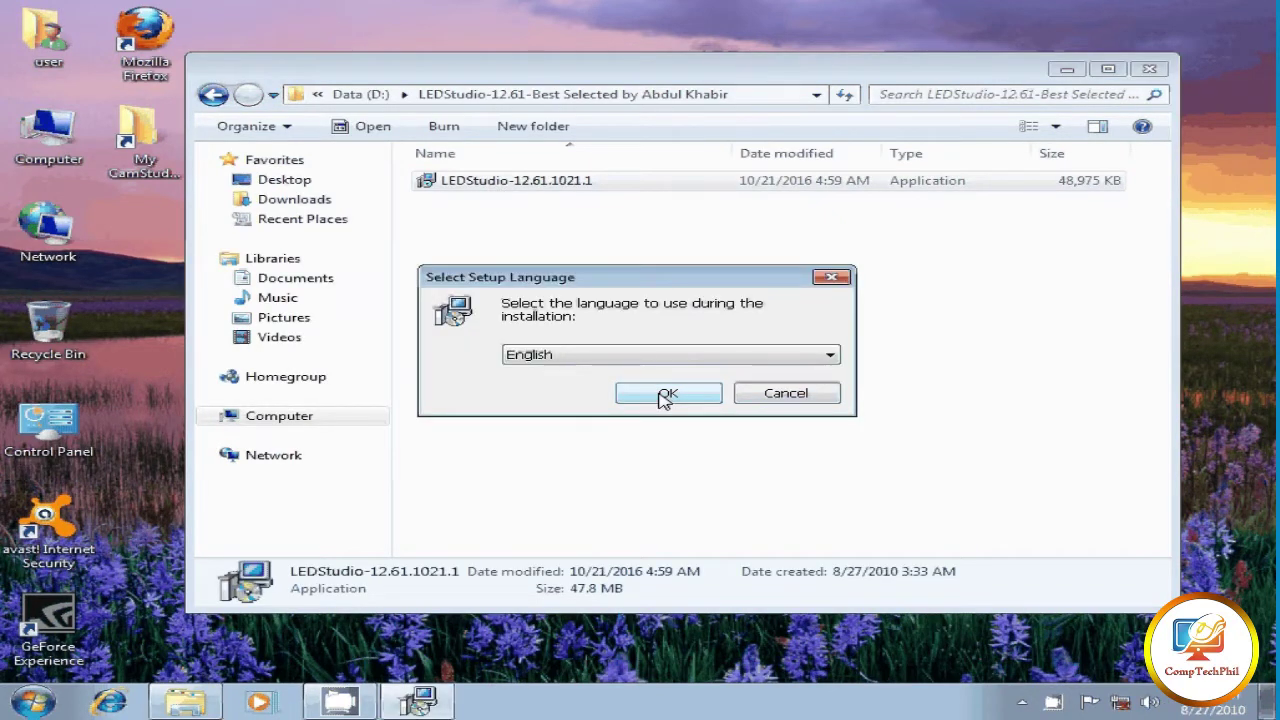
Run the LEDStudio setup in English and create the destination folder C:\Program Files (x86)\LEDSoft\LEDStudio
{"action": "left_click", "coordinate": [666, 393]}
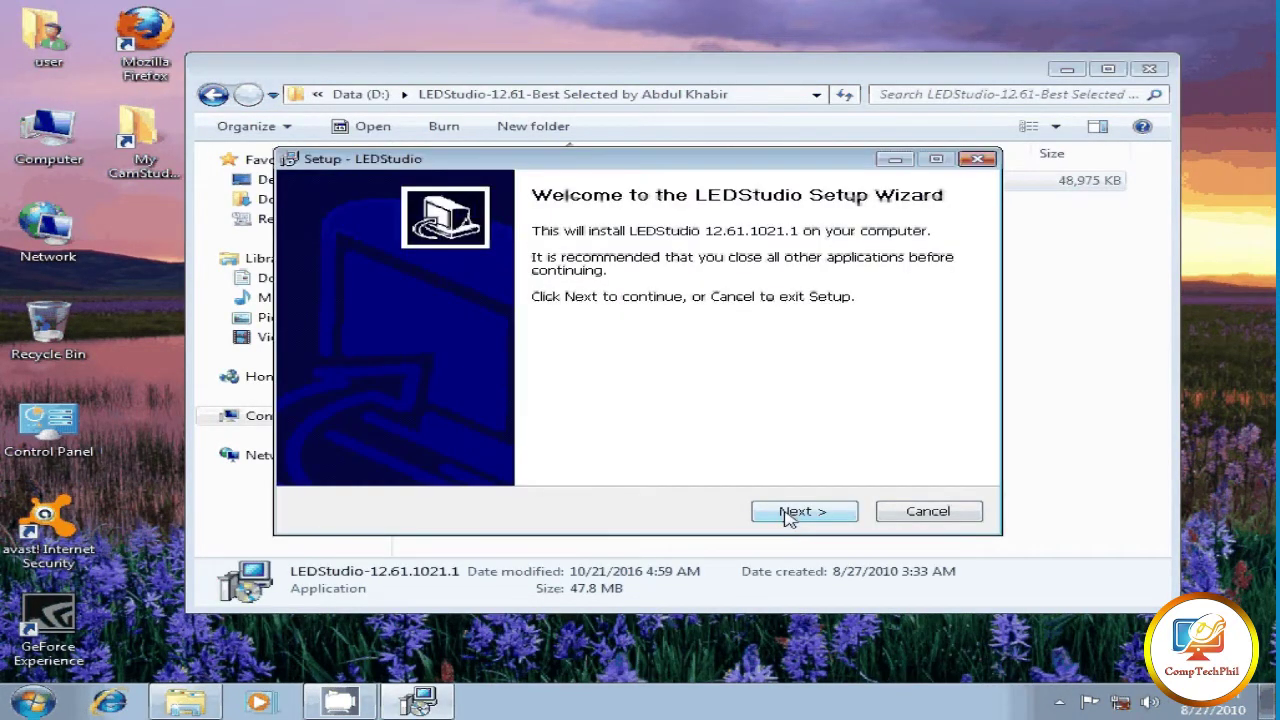
{"action": "left_click", "coordinate": [789, 516]}
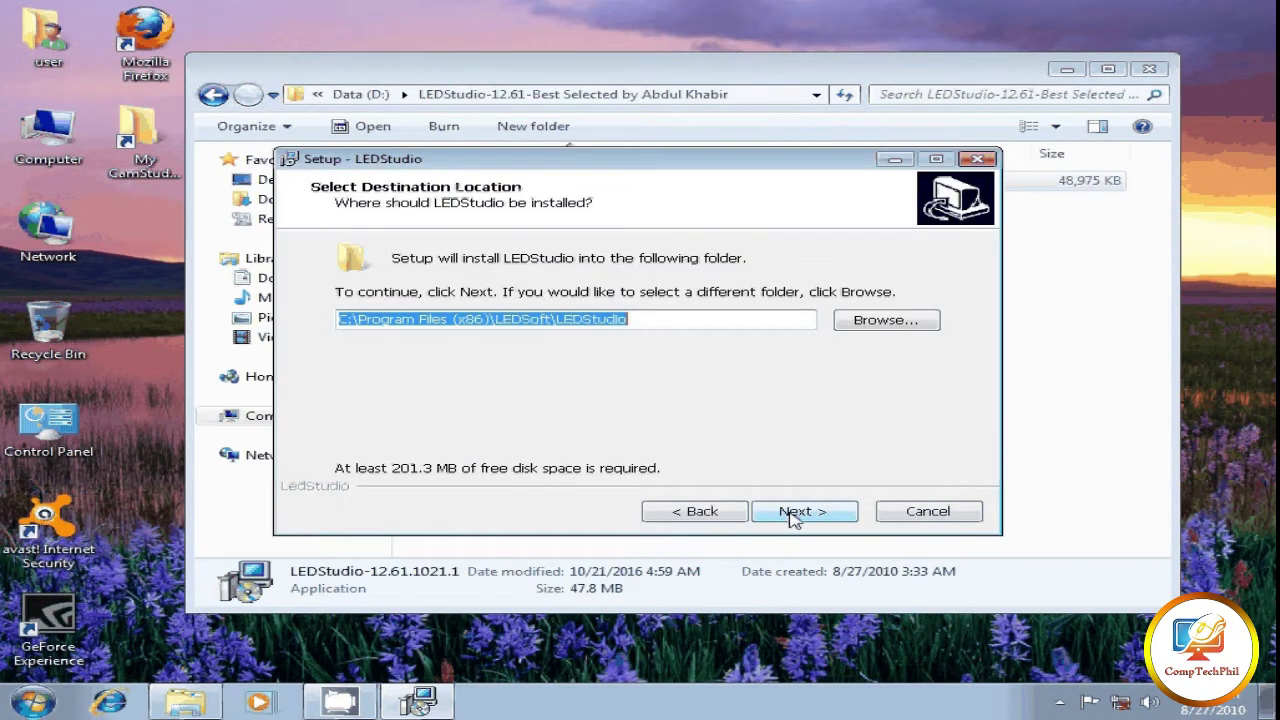
{"action": "left_click", "coordinate": [793, 513]}
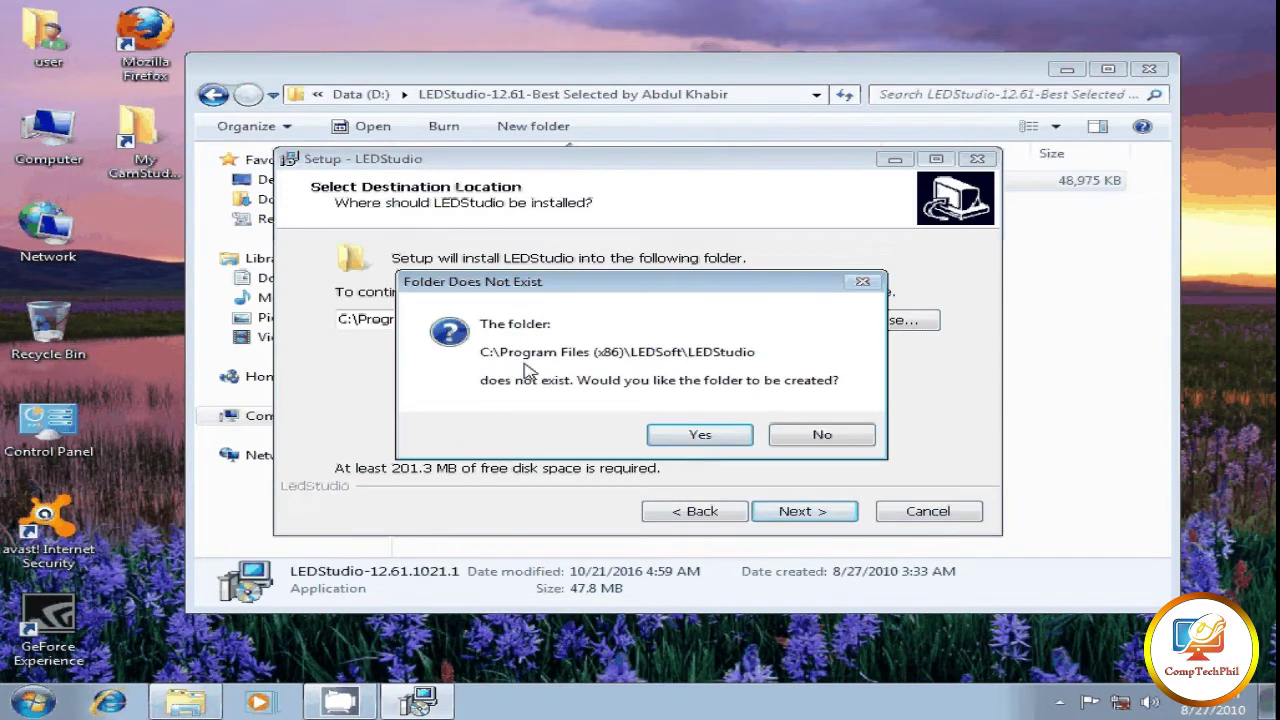
{"action": "left_click", "coordinate": [700, 436]}
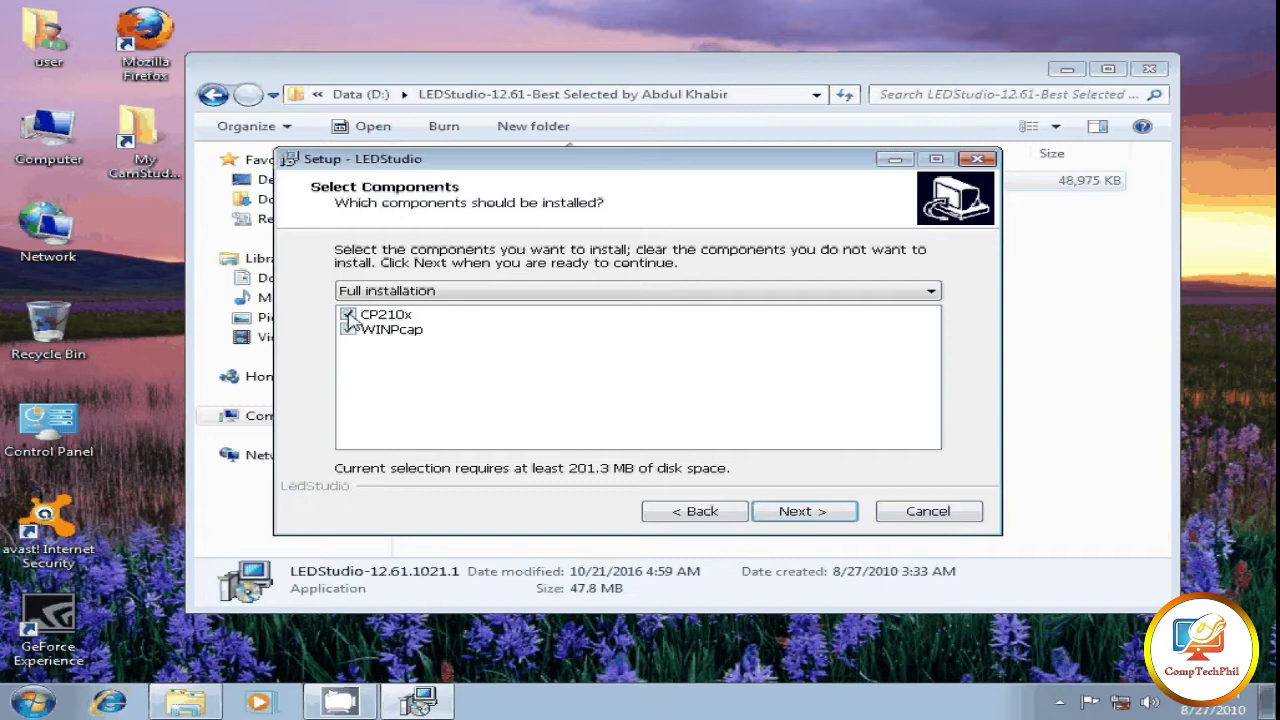
Install LEDStudio with the full set of components, the LEDStudio Start Menu folder and a desktop icon
{"action": "left_click", "coordinate": [820, 517]}
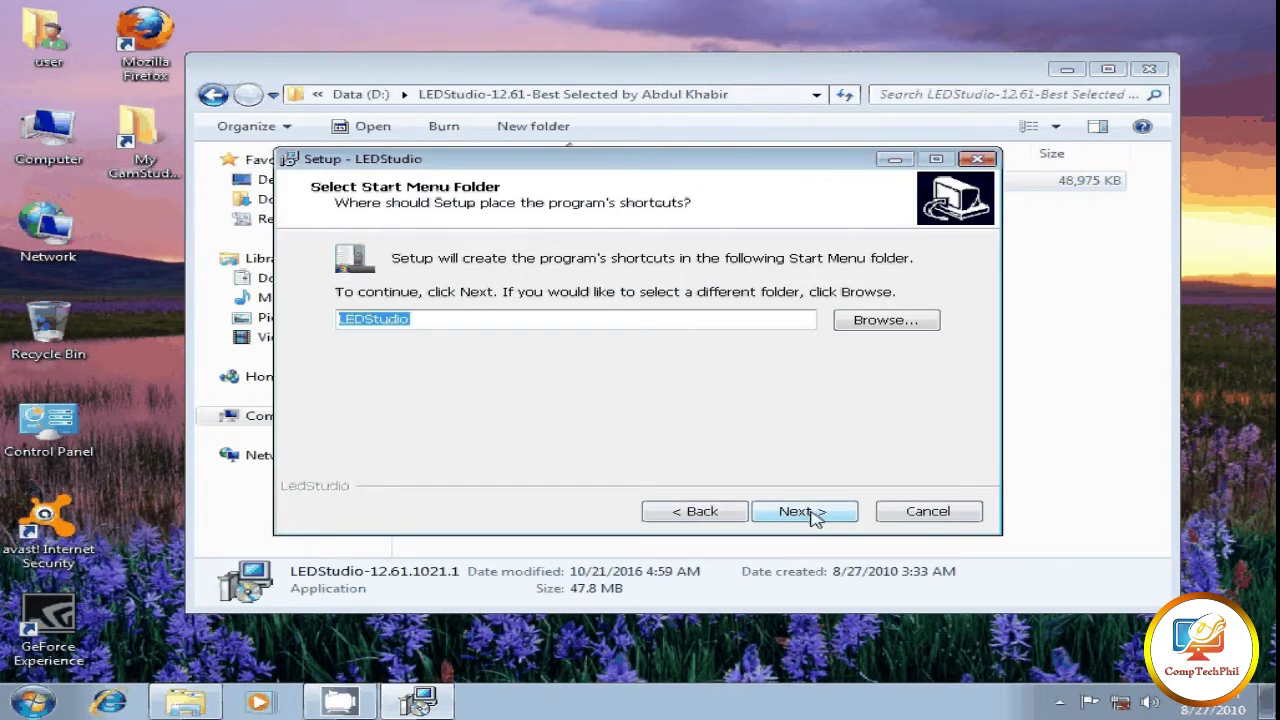
{"action": "left_click", "coordinate": [814, 516]}
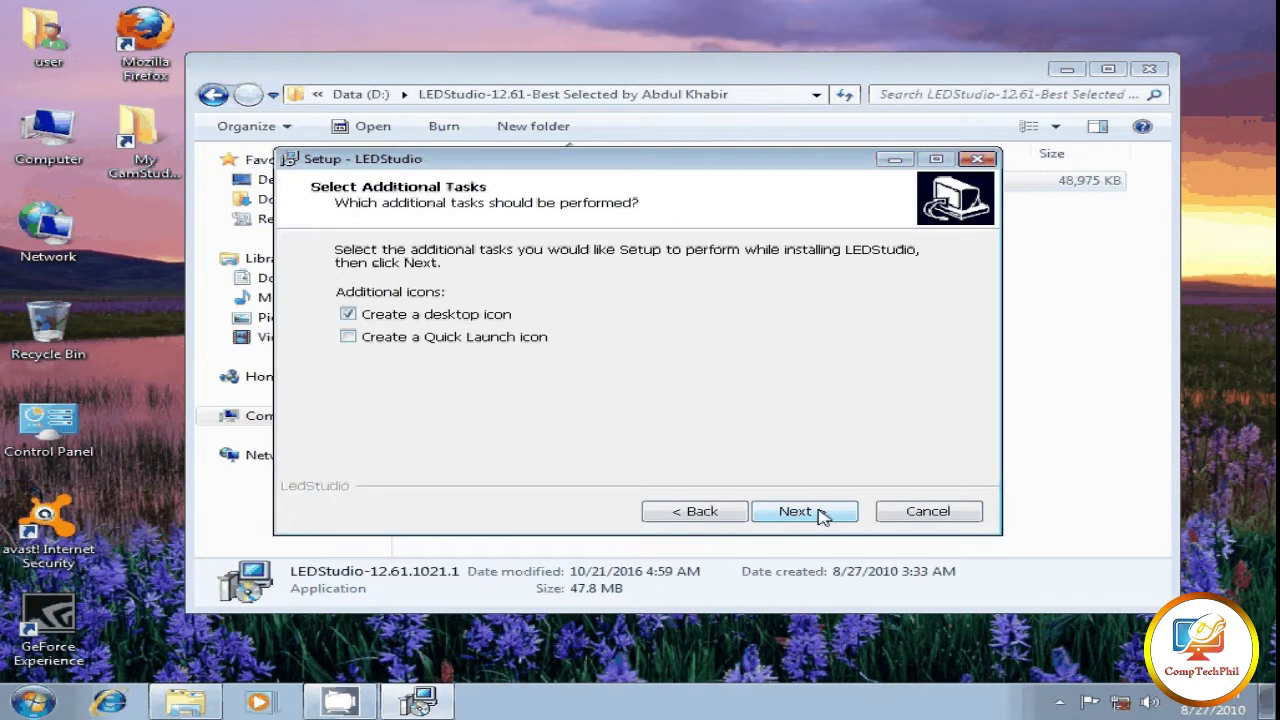
{"action": "left_click", "coordinate": [822, 516]}
{"action": "left_click", "coordinate": [820, 514]}
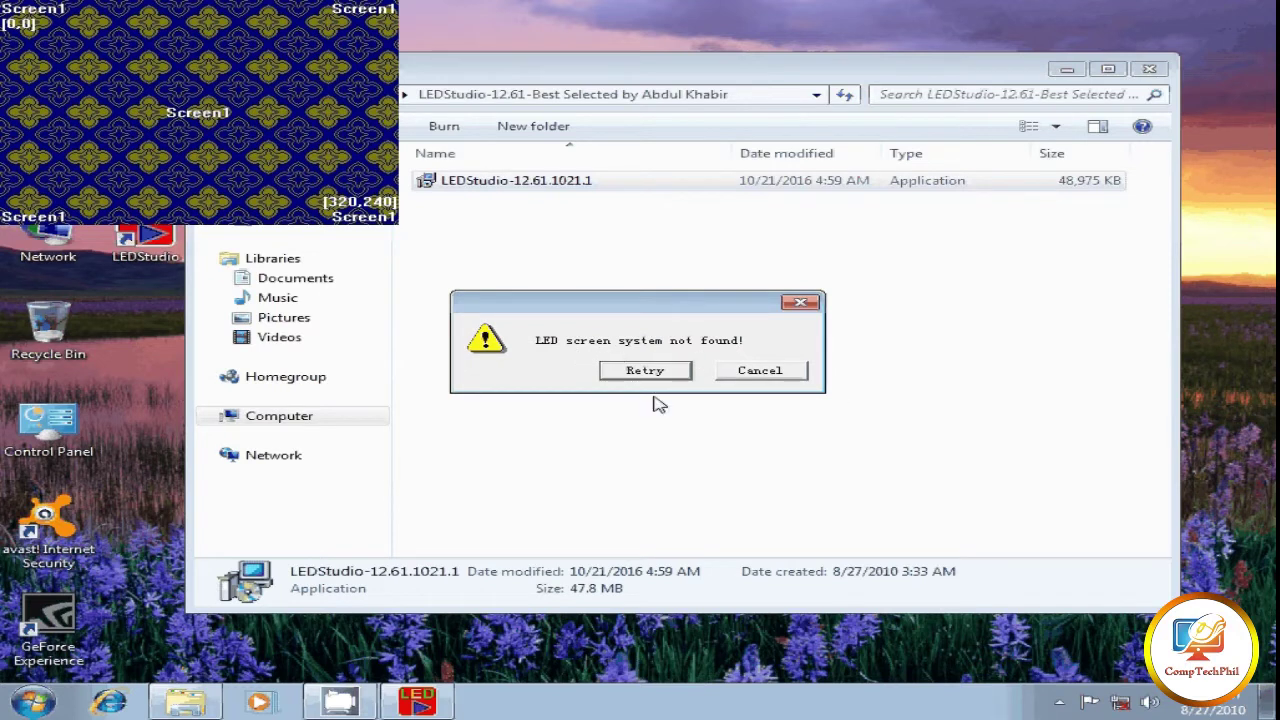
Cancel the LED screen detection and clear the desktop of the installer folder, placing the LED Studio window mid-screen
{"action": "left_click", "coordinate": [760, 371]}
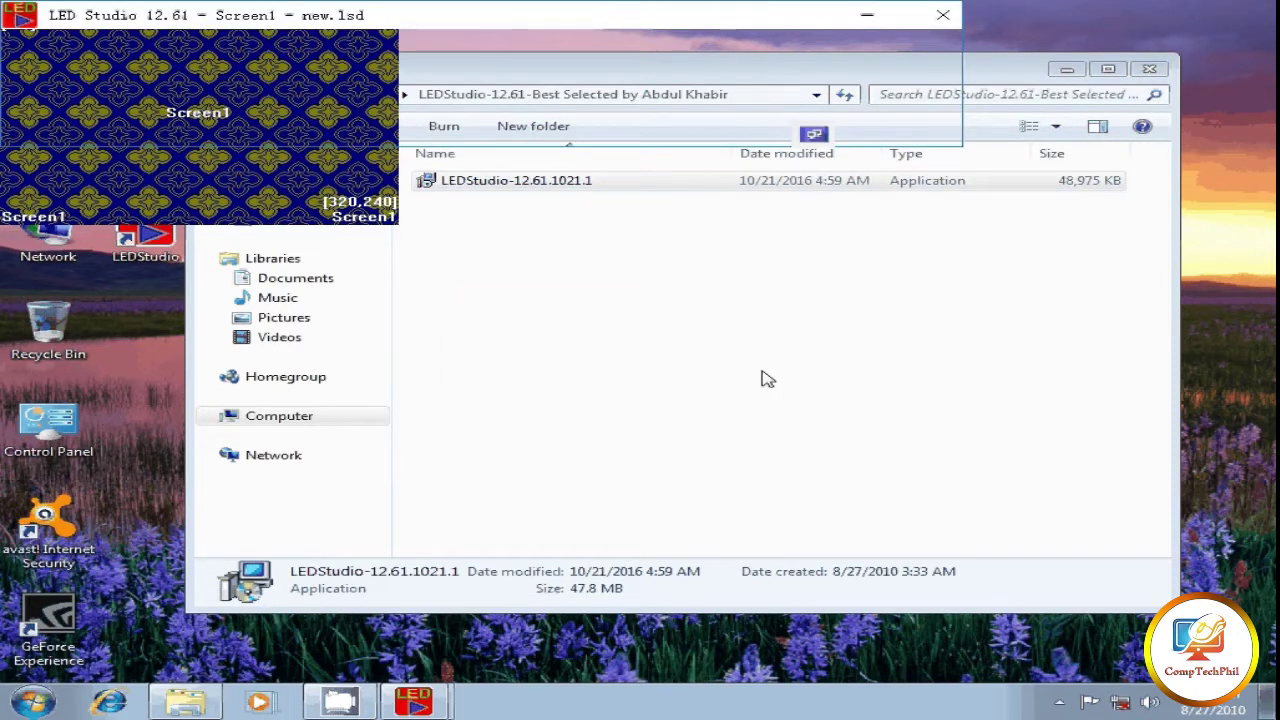
{"action": "left_click", "coordinate": [1150, 69]}
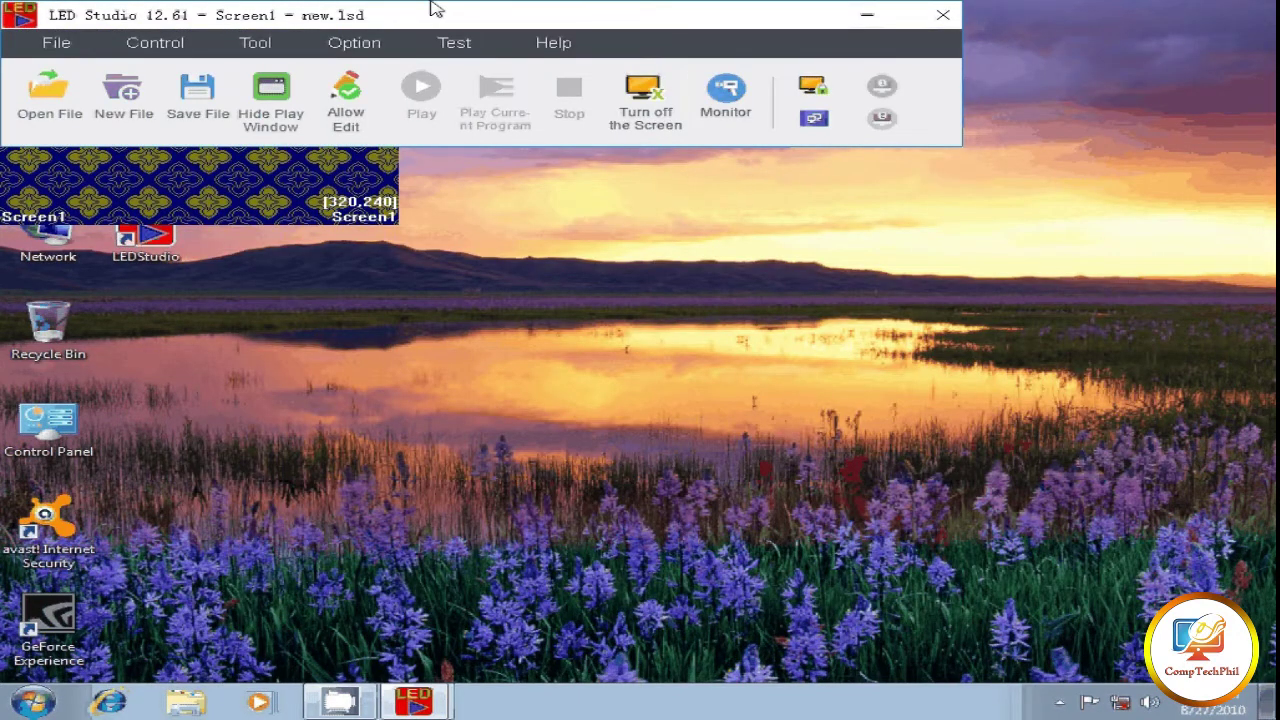
{"action": "left_click_drag", "start_coordinate": [435, 8], "coordinate": [730, 345]}
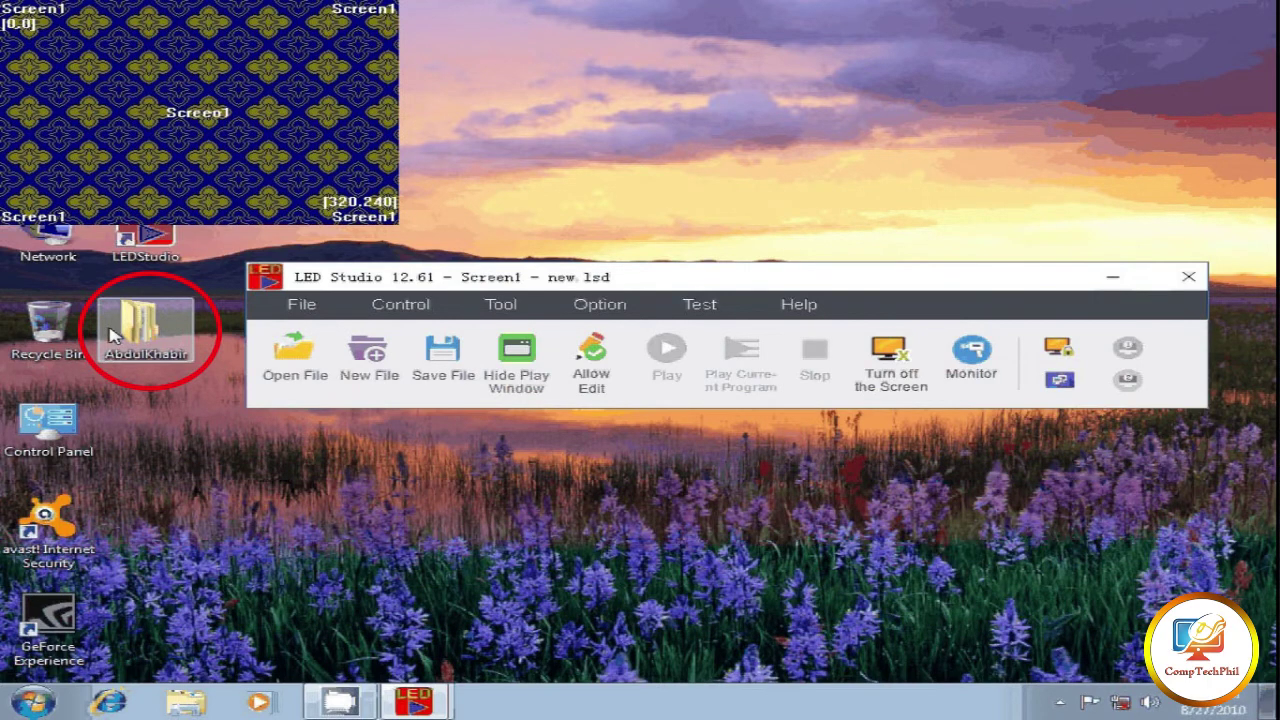
Examine the display files in the subfolders of the media folder on the desktop, including Green Light Button-Right
{"action": "double_click", "coordinate": [113, 337]}
{"action": "double_click", "coordinate": [560, 200]}
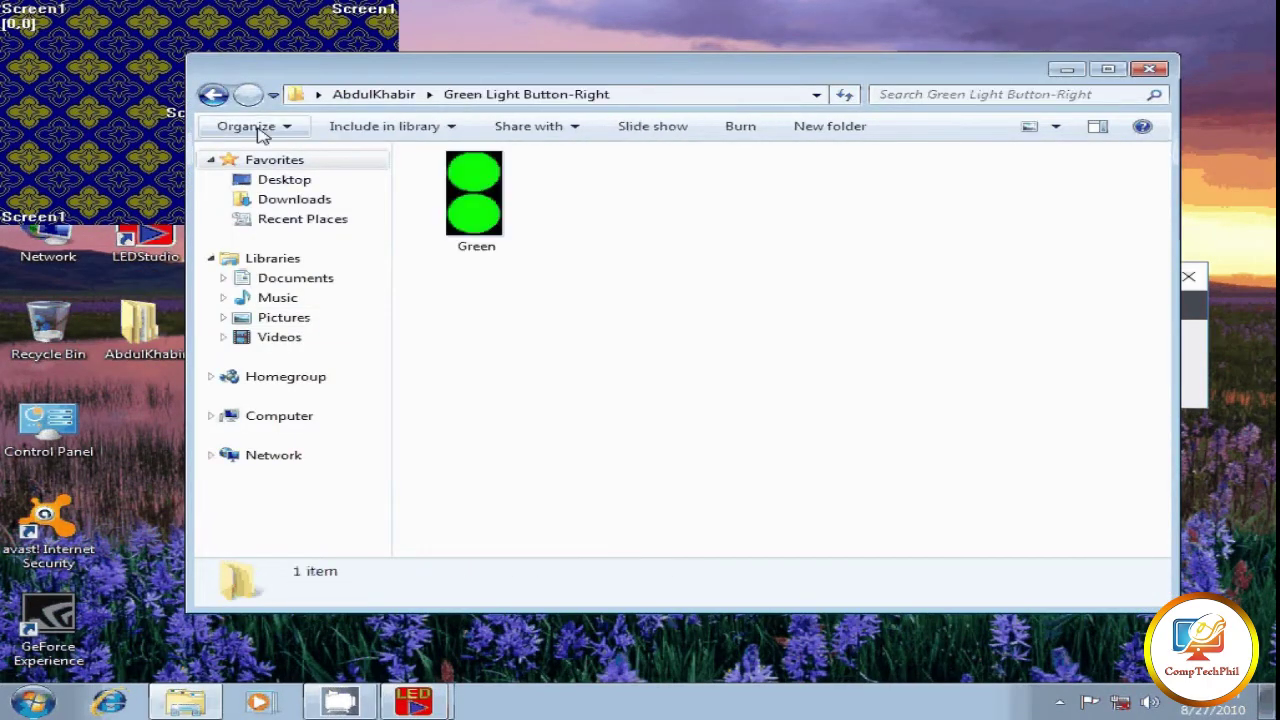
{"action": "left_click", "coordinate": [213, 94]}
{"action": "double_click", "coordinate": [505, 217]}
{"action": "left_click", "coordinate": [476, 205]}
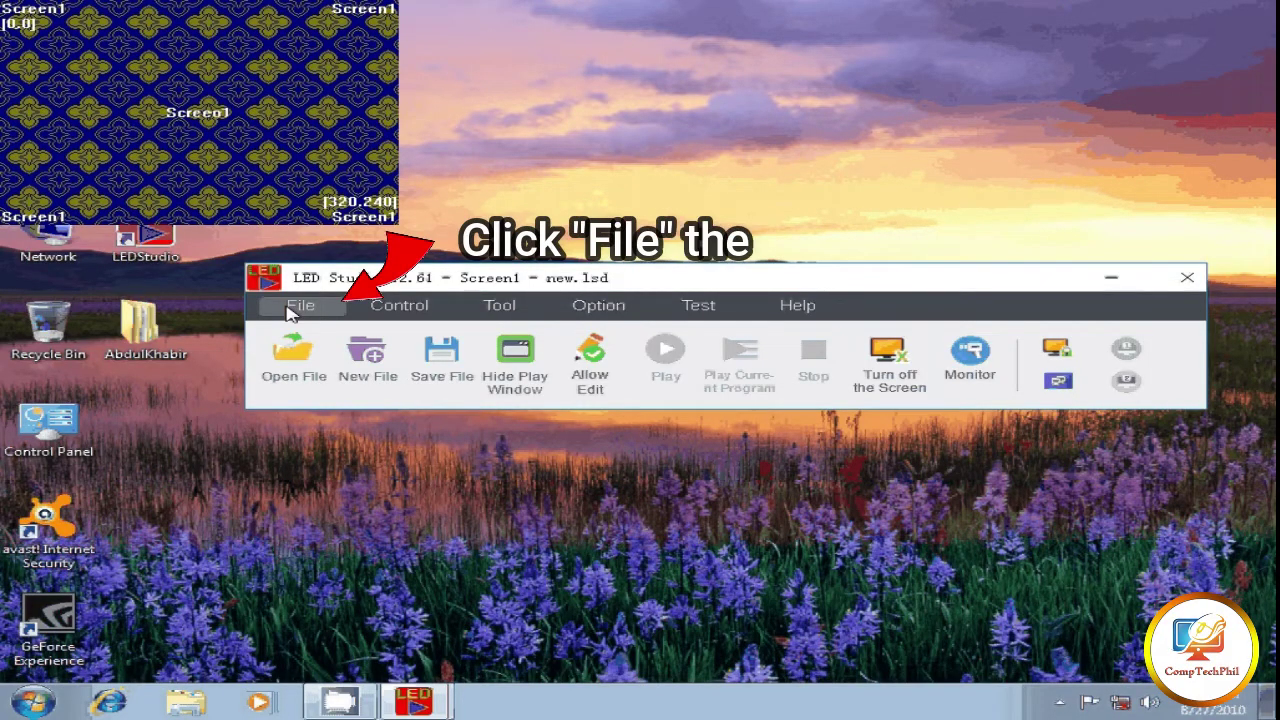
Create a new LED Studio program file and add a step to the LED1 screen
{"action": "left_click", "coordinate": [292, 311]}
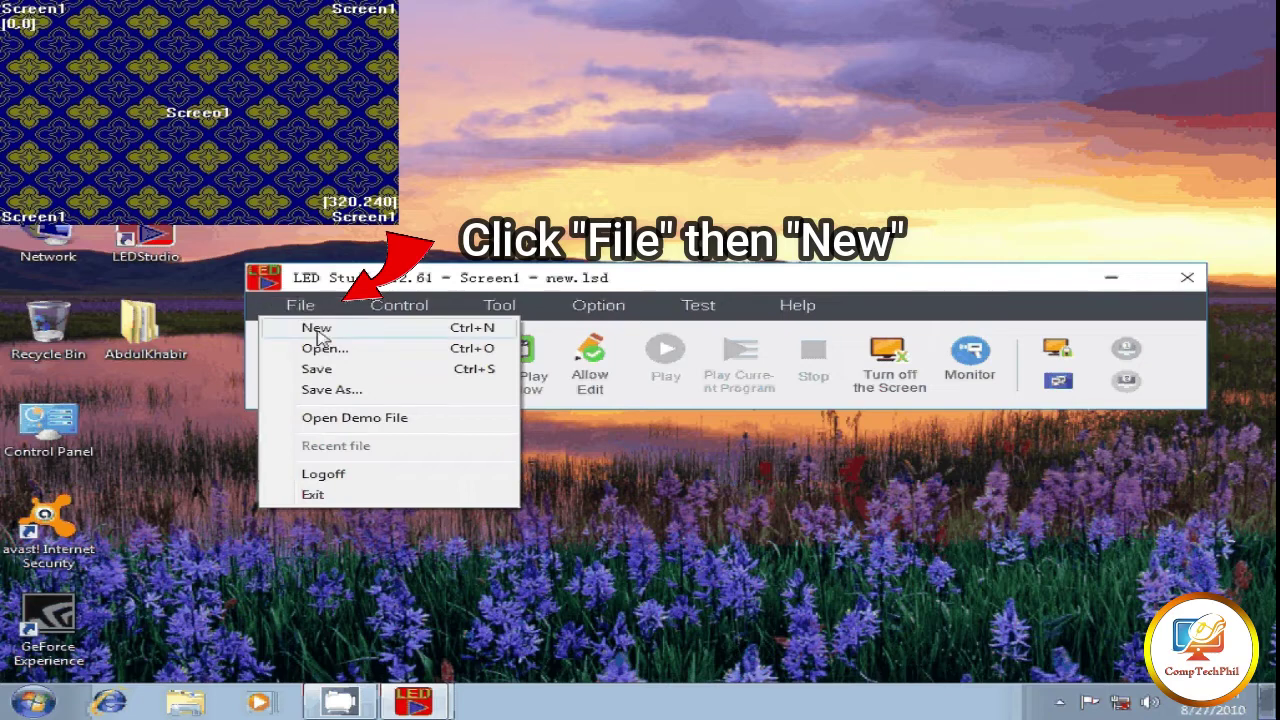
{"action": "left_click", "coordinate": [318, 330]}
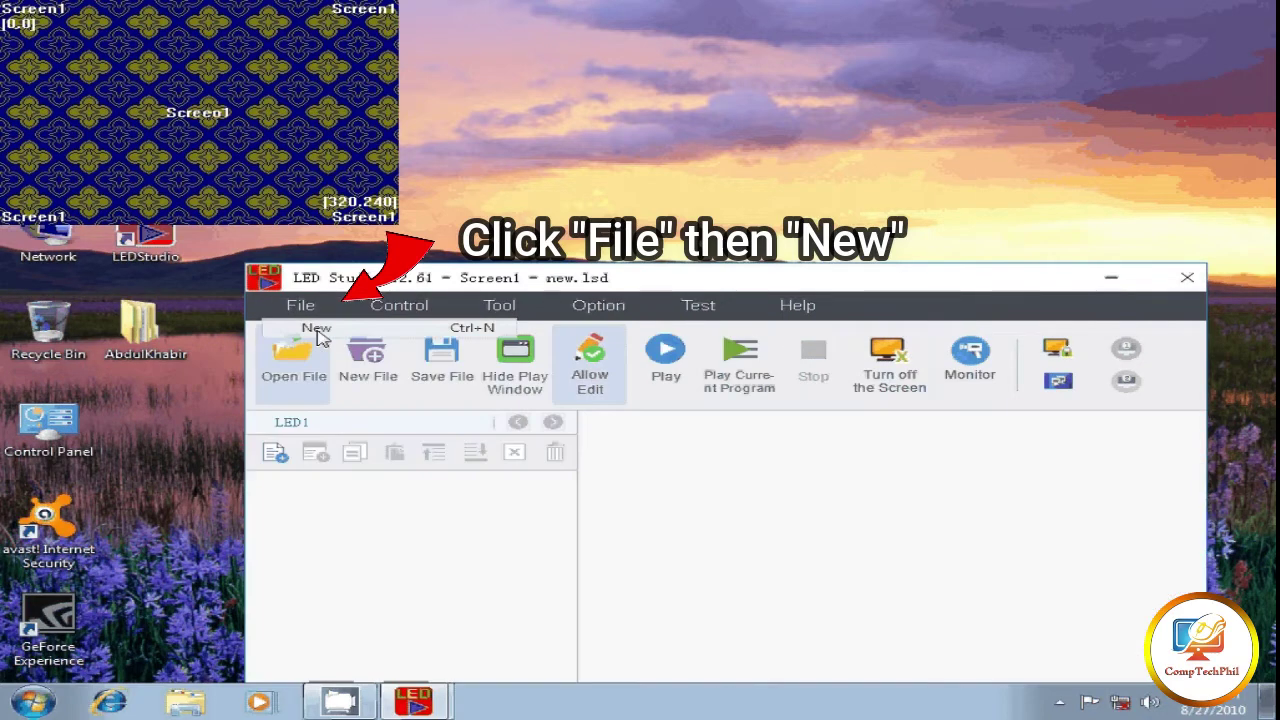
{"action": "left_click_drag", "start_coordinate": [602, 276], "coordinate": [632, 121]}
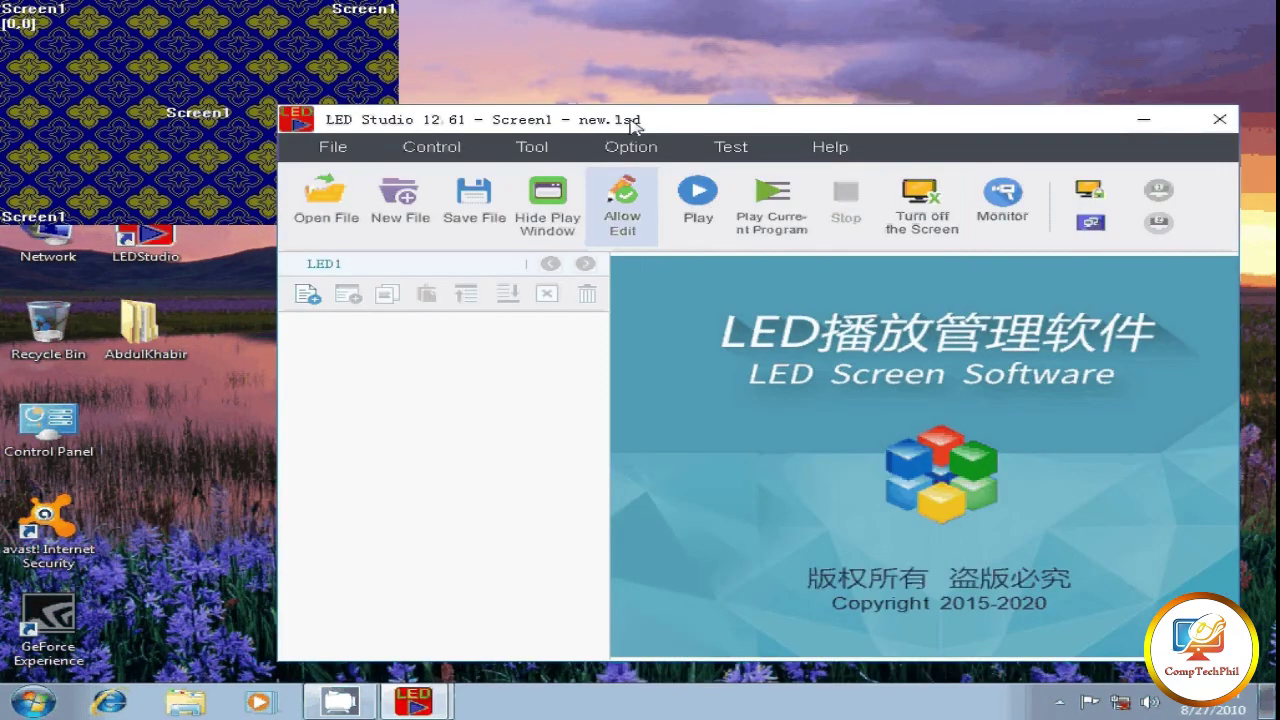
{"action": "left_click", "coordinate": [312, 303]}
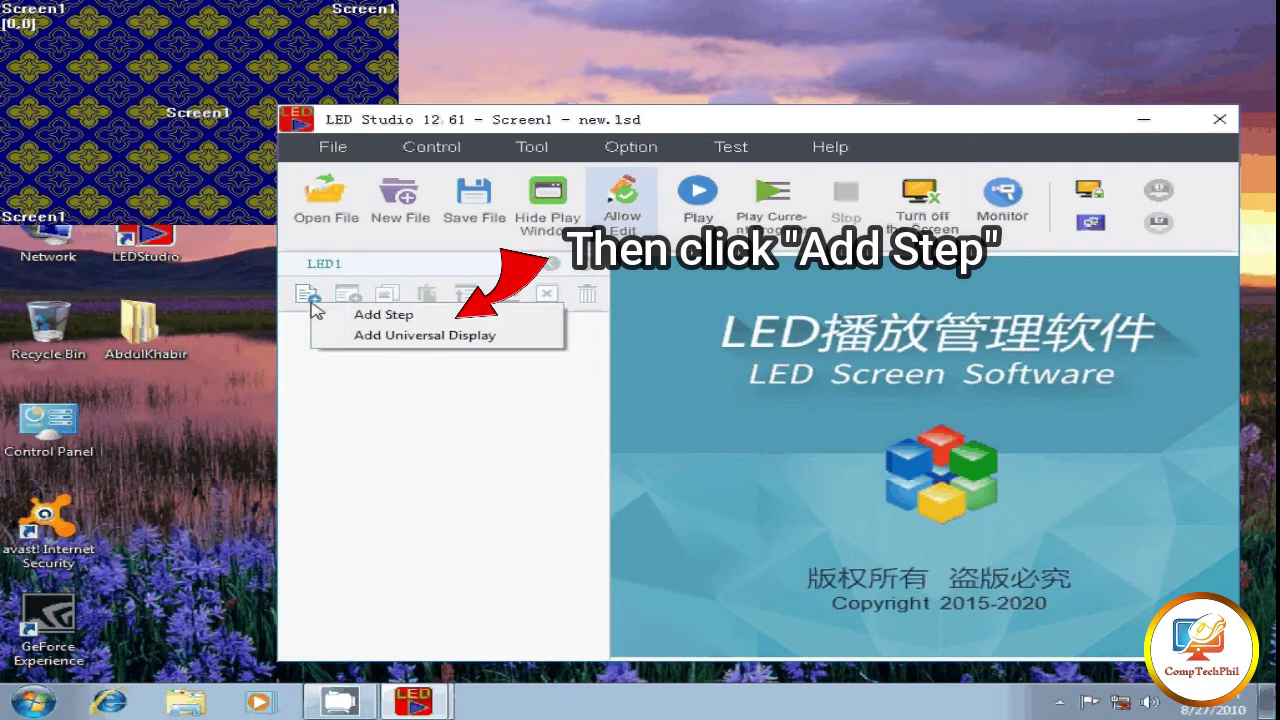
{"action": "left_click", "coordinate": [383, 316]}
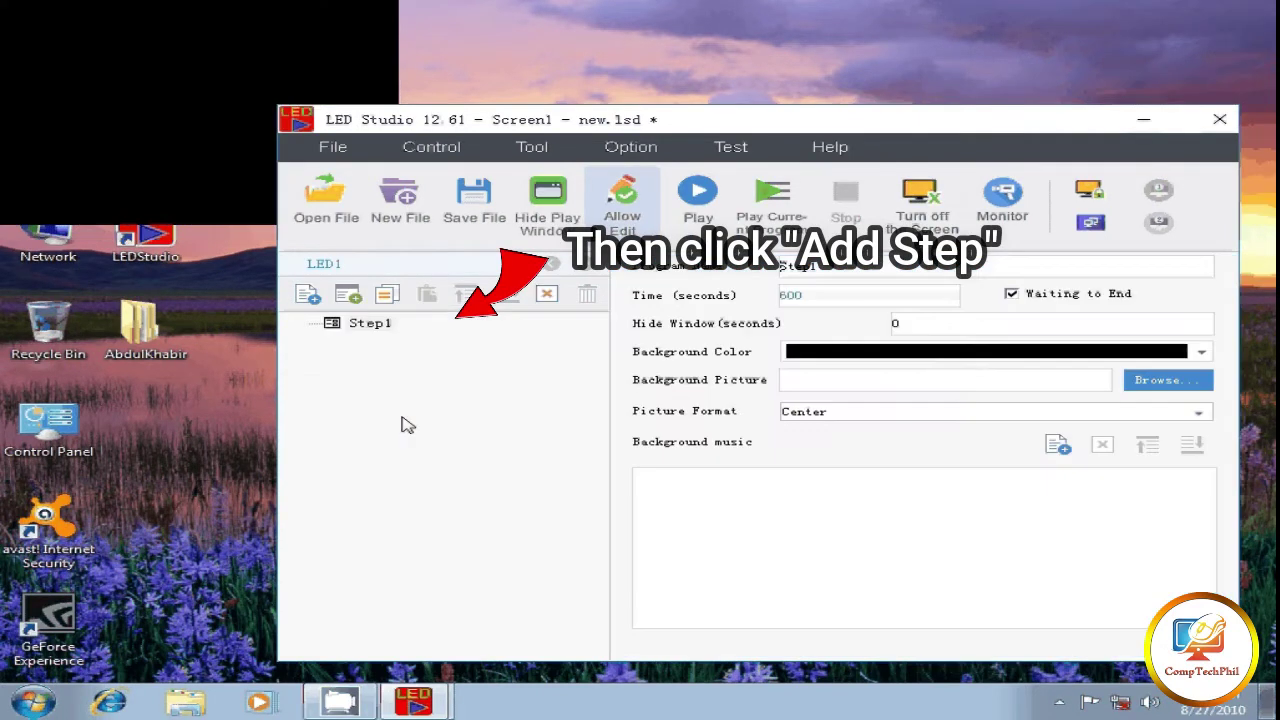
Add three file windows to Step1, one for each display group
{"action": "left_click", "coordinate": [369, 327]}
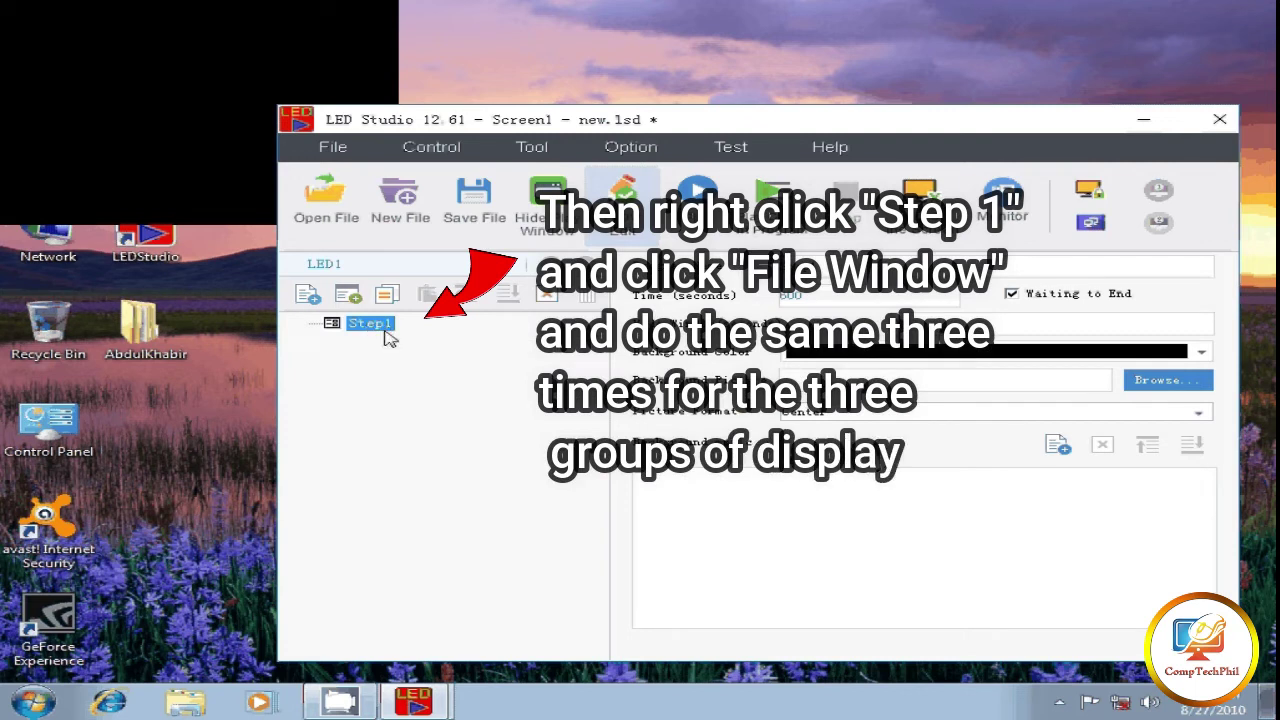
{"action": "right_click", "coordinate": [379, 325]}
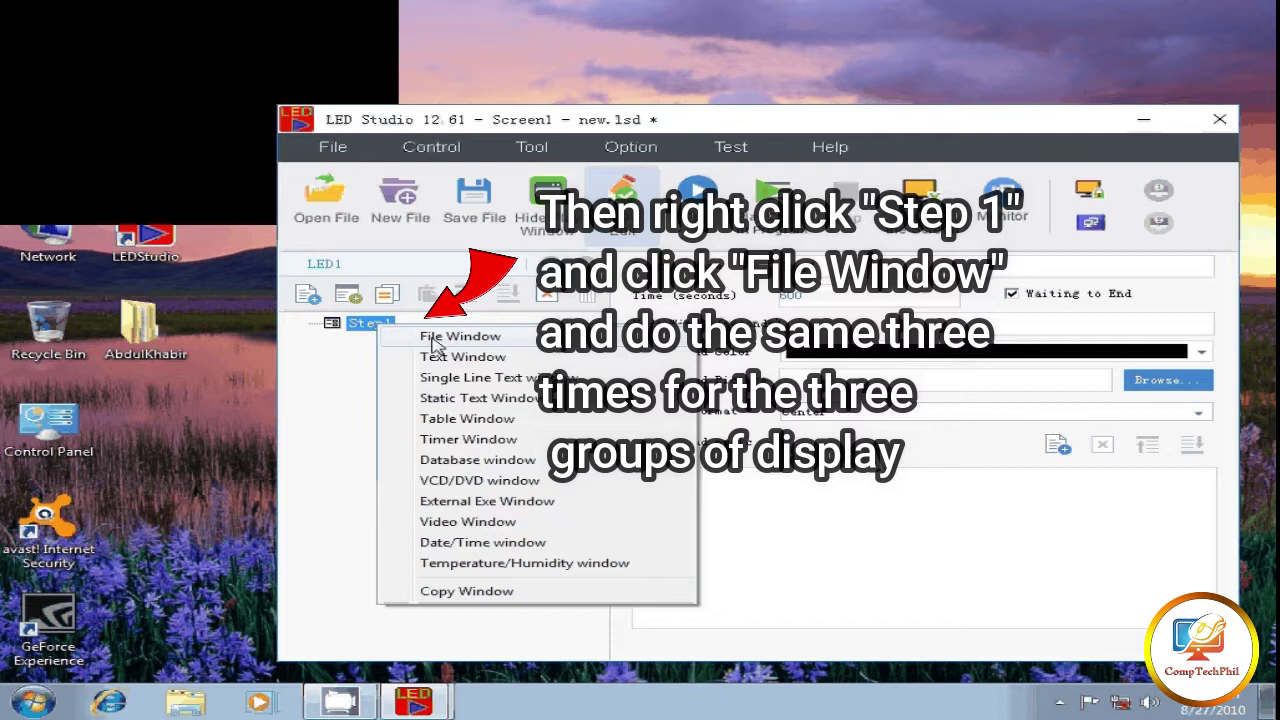
{"action": "left_click", "coordinate": [437, 345]}
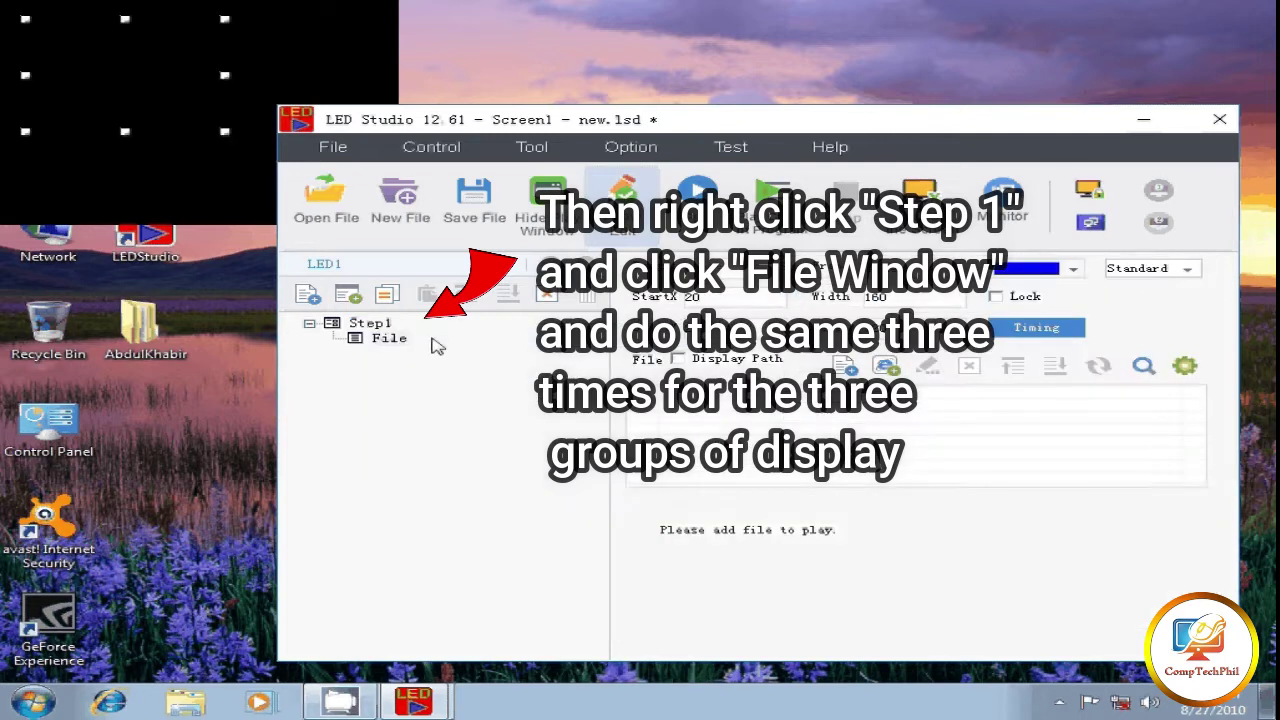
{"action": "left_click", "coordinate": [370, 324]}
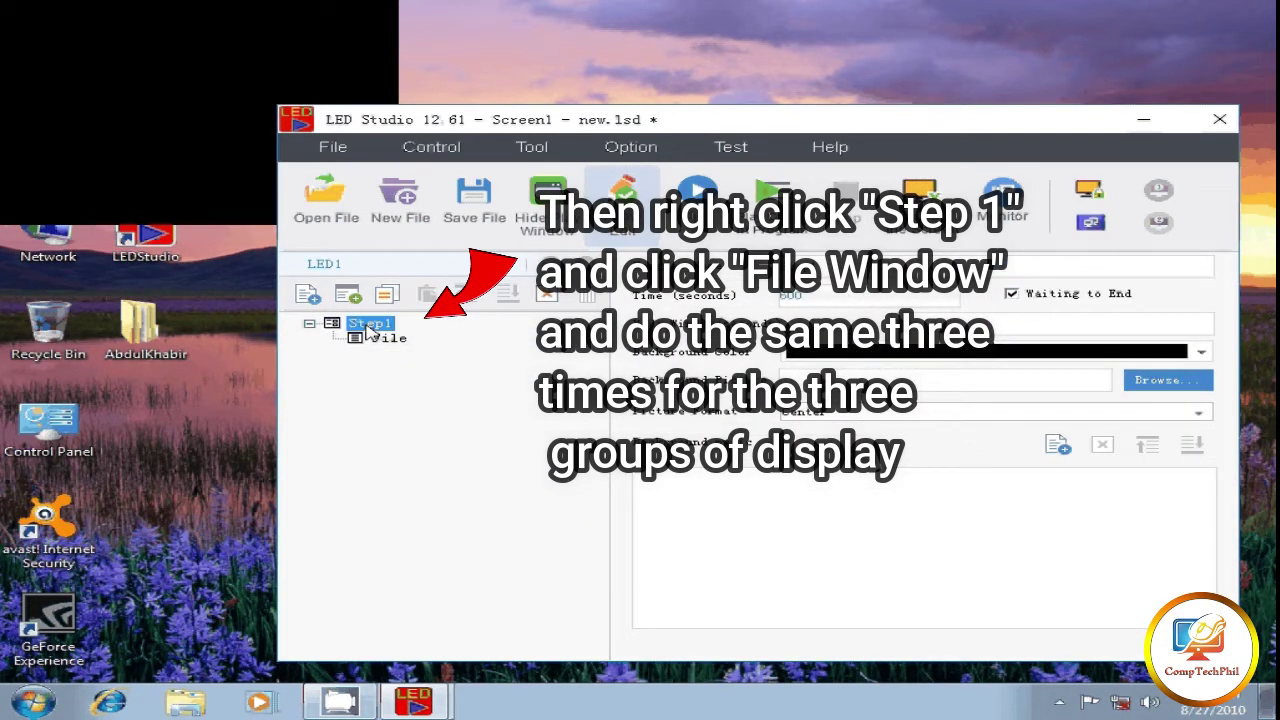
{"action": "right_click", "coordinate": [369, 327]}
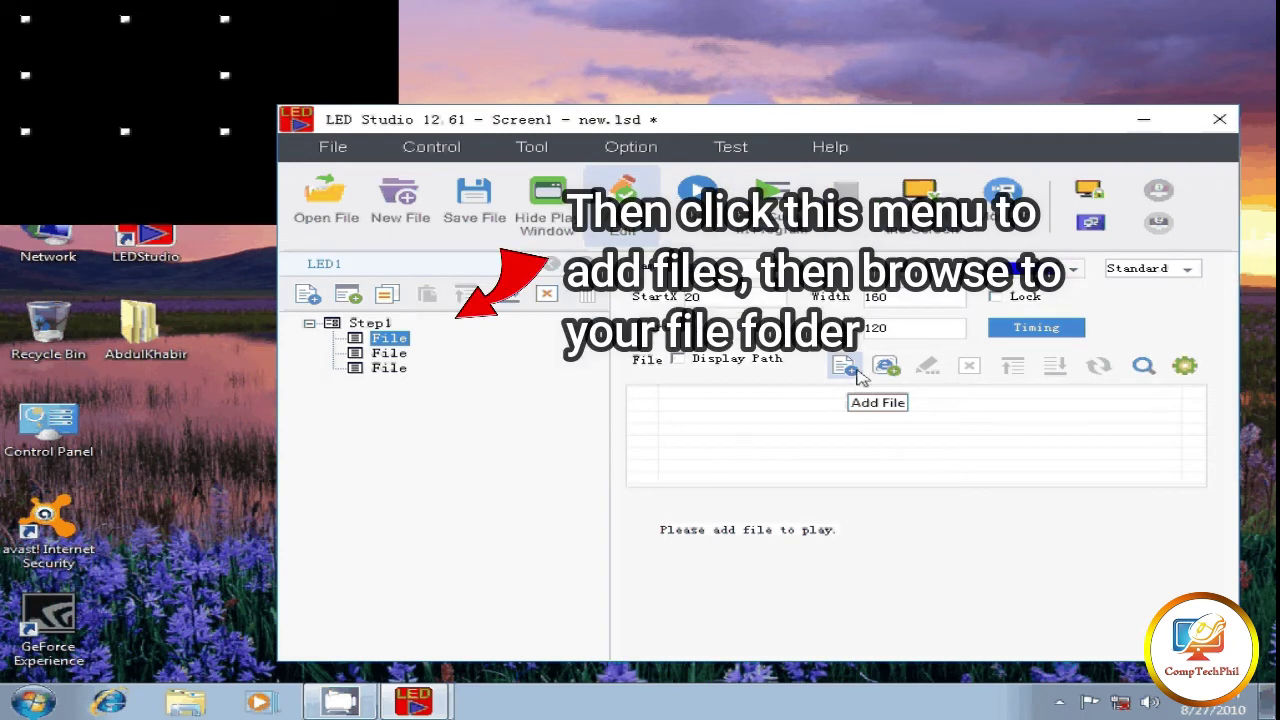
Add all the files from the Slide and Videos folder to the first file window of Step1
{"action": "left_click", "coordinate": [857, 372]}
{"action": "left_click", "coordinate": [417, 328]}
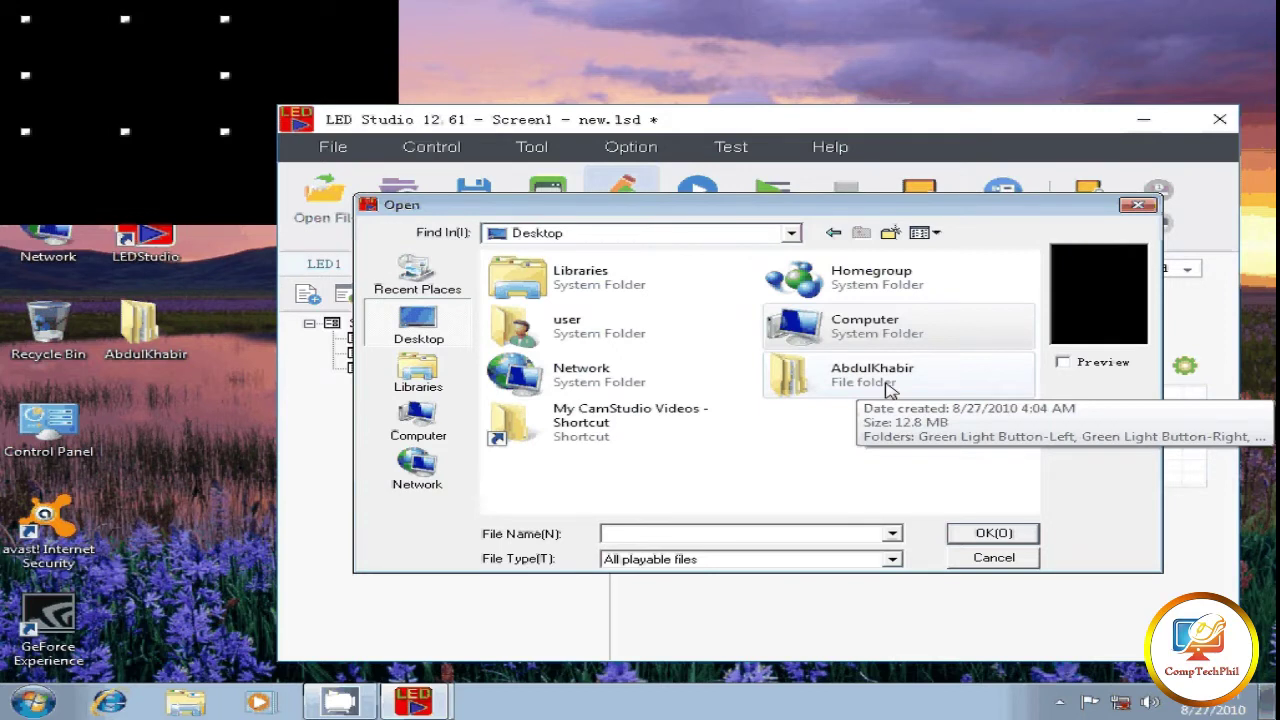
{"action": "double_click", "coordinate": [889, 390]}
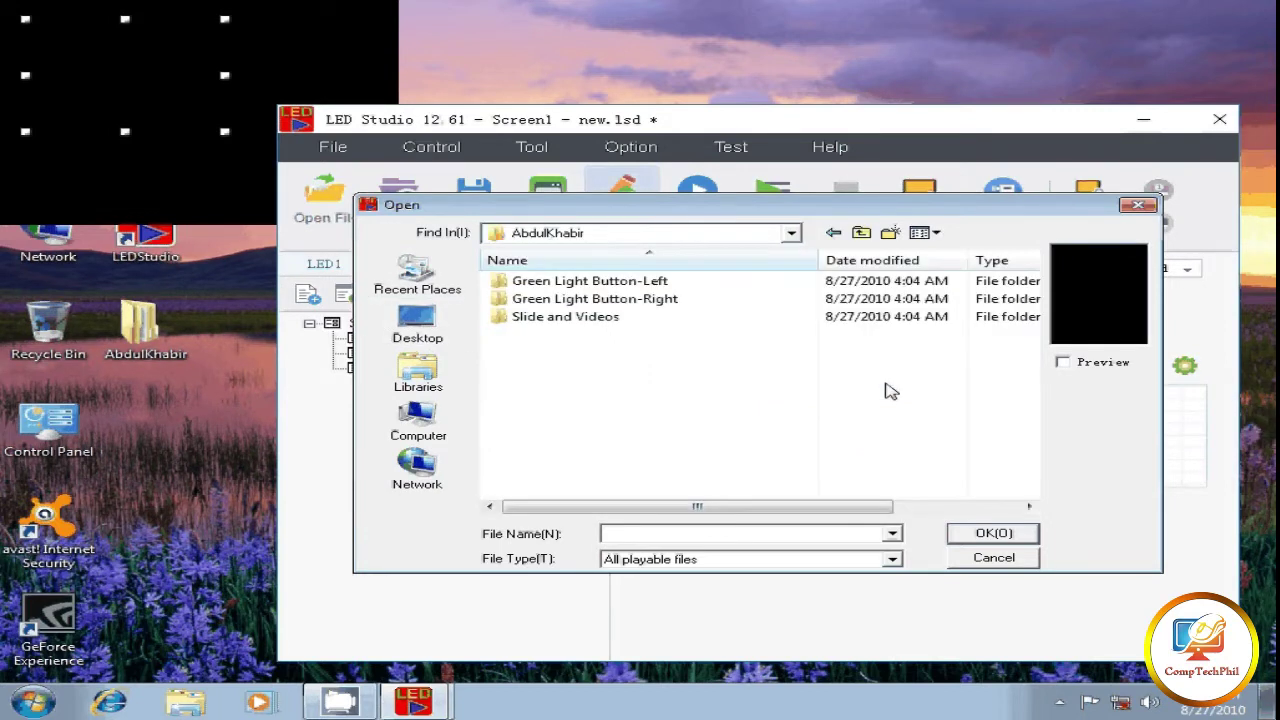
{"action": "double_click", "coordinate": [557, 317]}
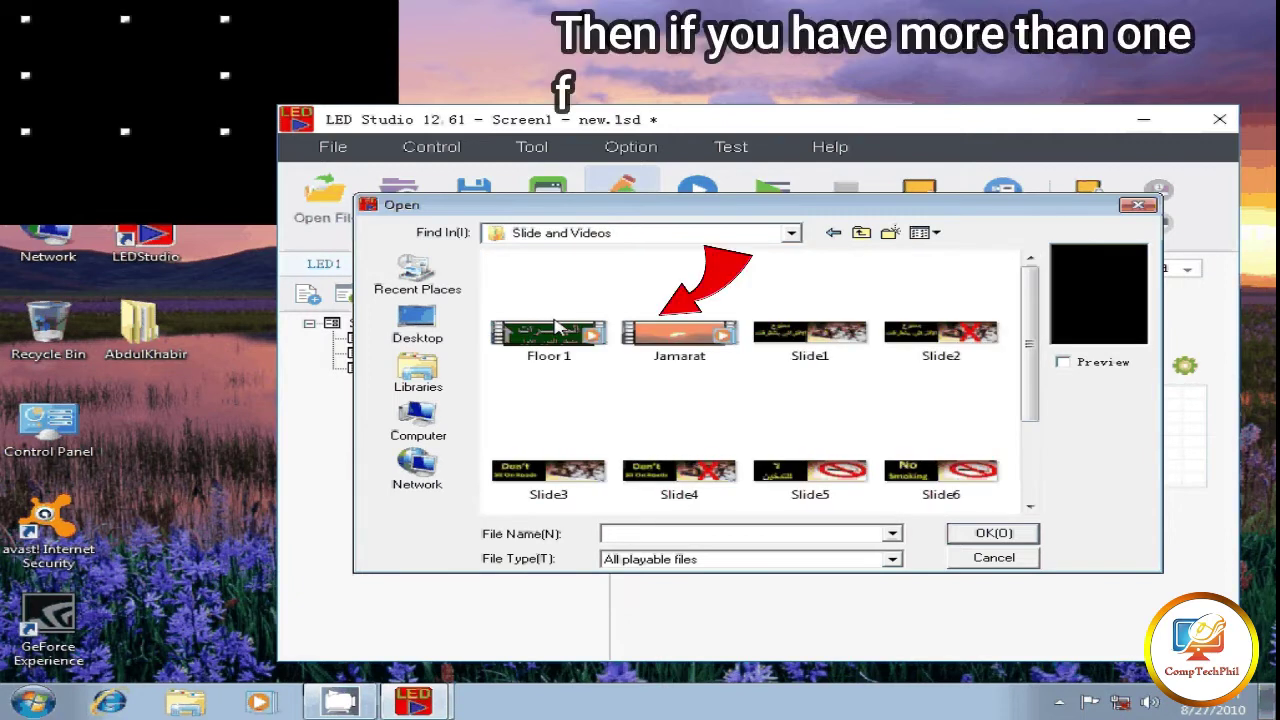
{"action": "left_click", "coordinate": [700, 340]}
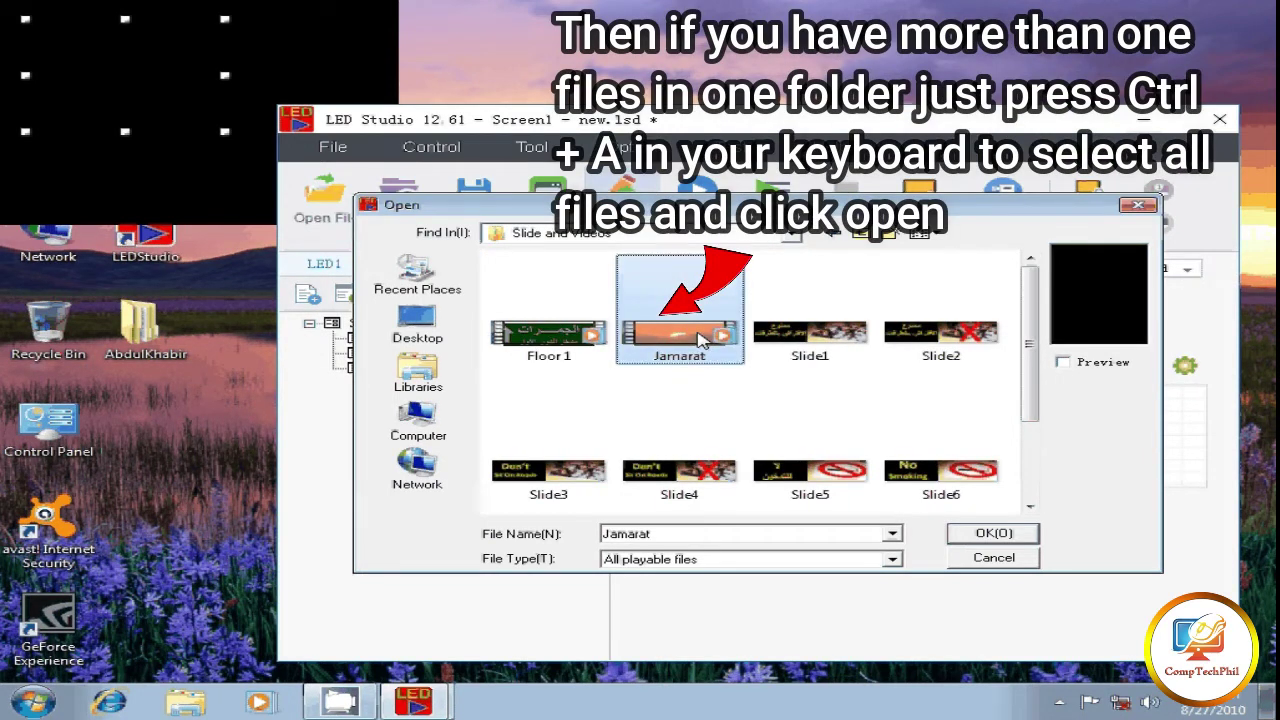
{"action": "key", "text": "ctrl+a"}
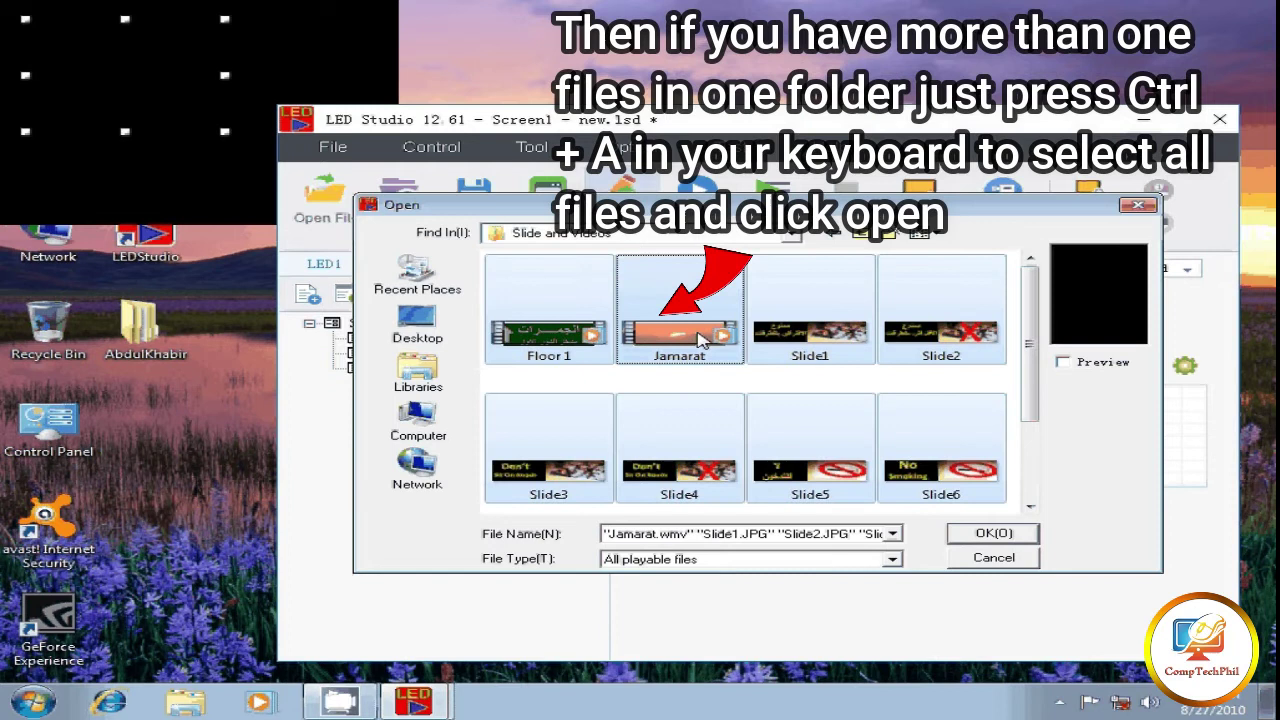
{"action": "left_click", "coordinate": [985, 534]}
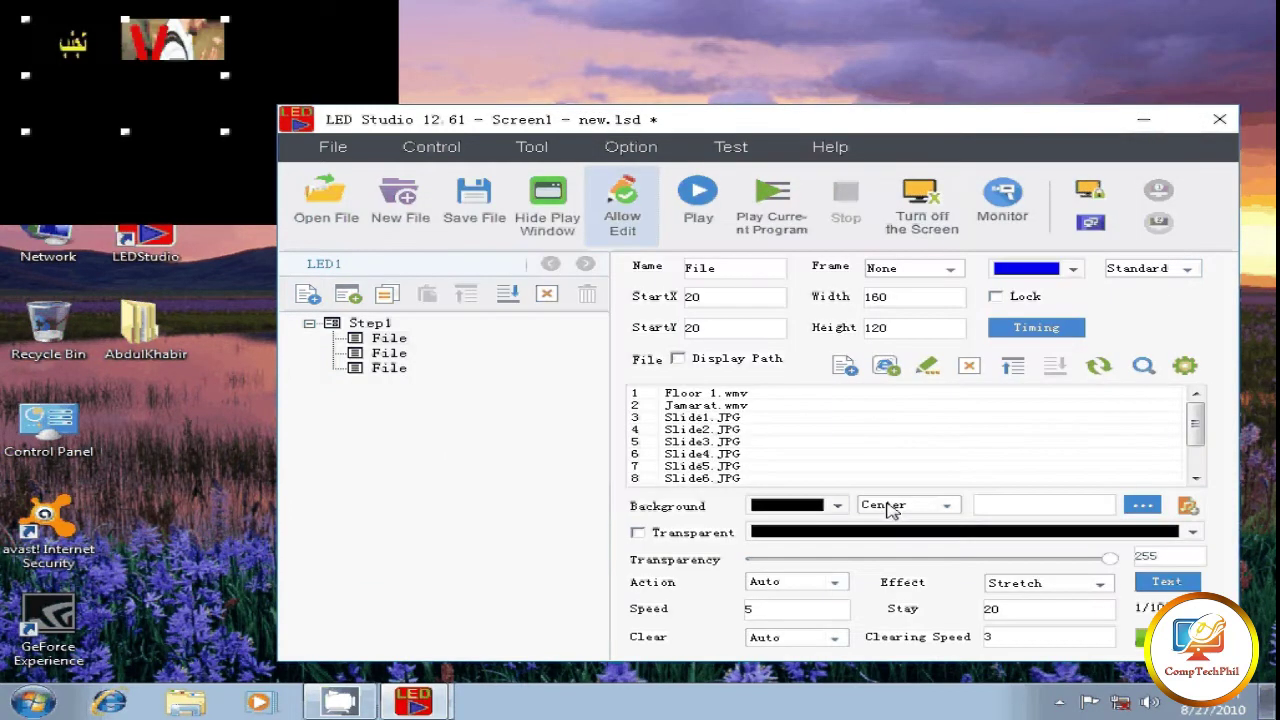
Preview the added videos and slides of the first file window, including Floor 1.wmv, Jamarat.wmv, Slide2.JPG and Slide4.JPG
{"action": "left_click", "coordinate": [702, 406]}
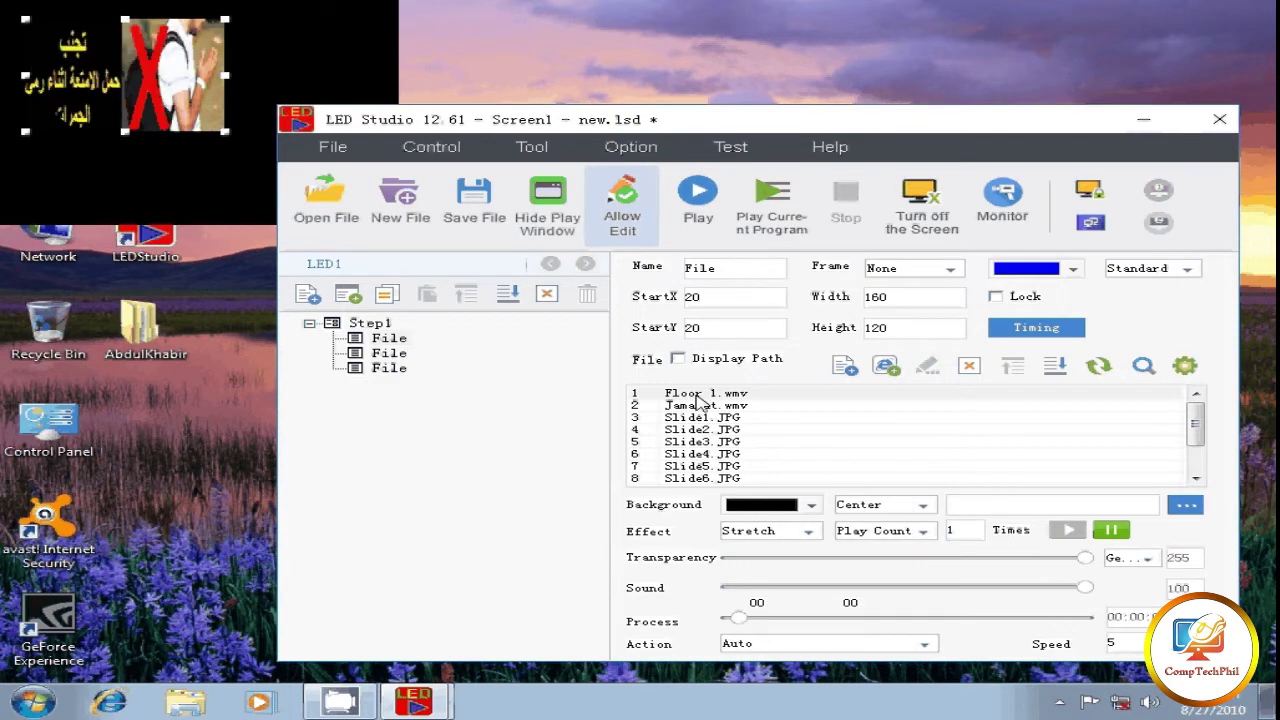
{"action": "left_click", "coordinate": [693, 430]}
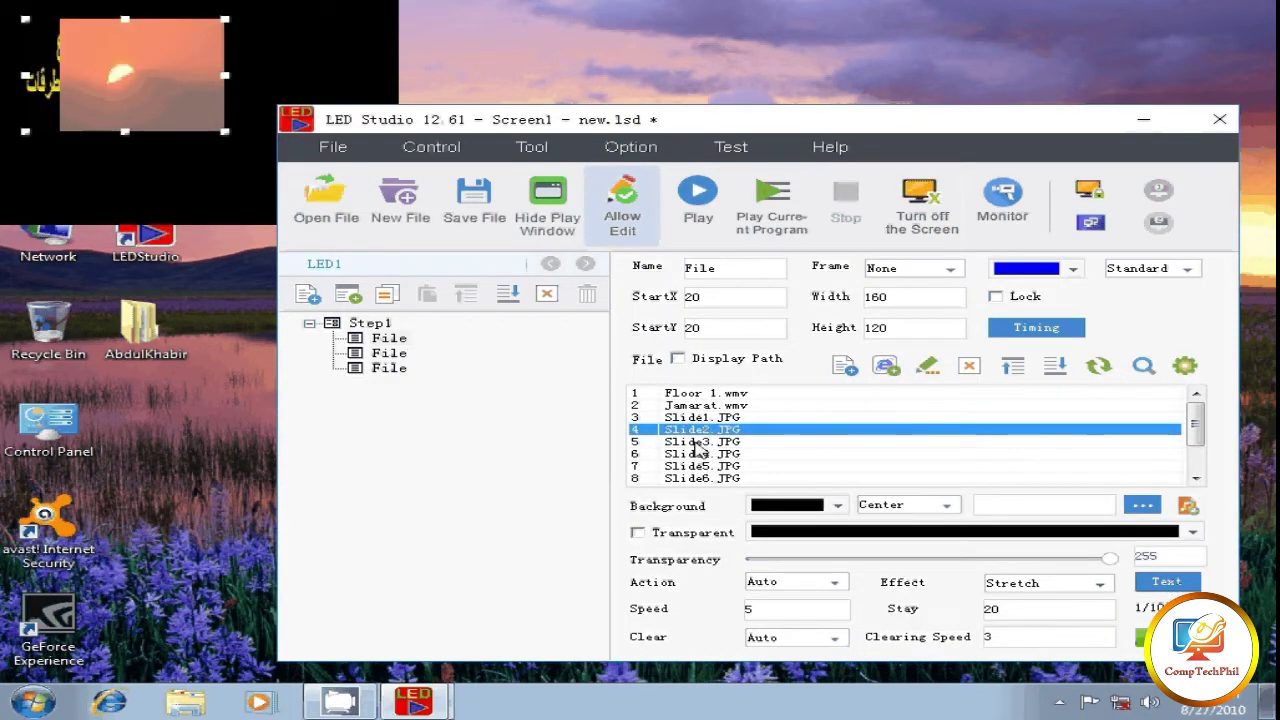
{"action": "left_click", "coordinate": [711, 455]}
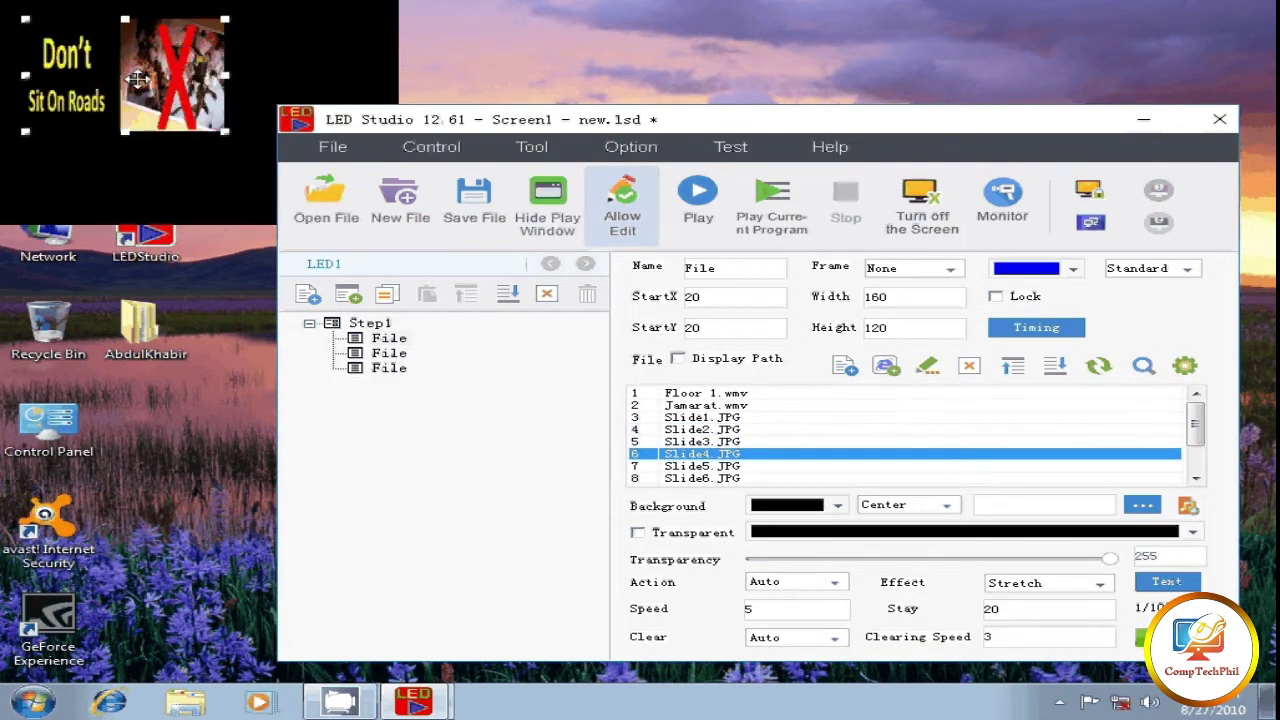
{"action": "left_click", "coordinate": [713, 394]}
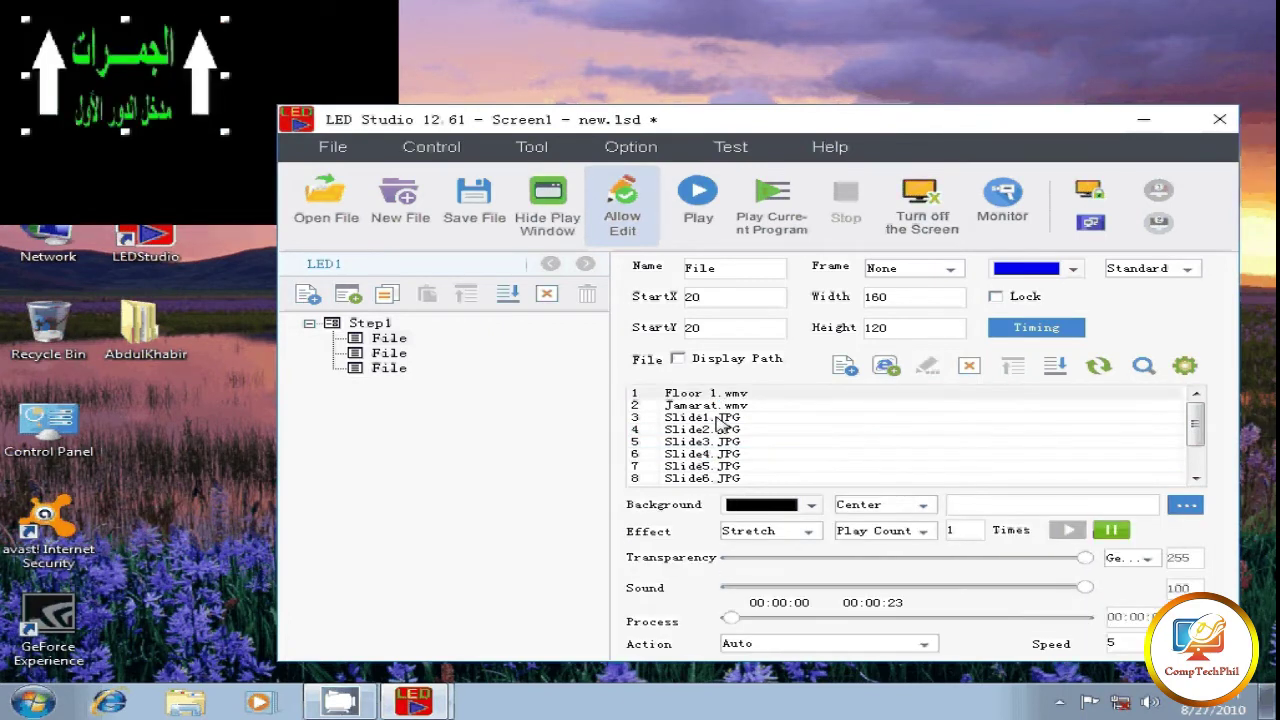
{"action": "left_click", "coordinate": [725, 407]}
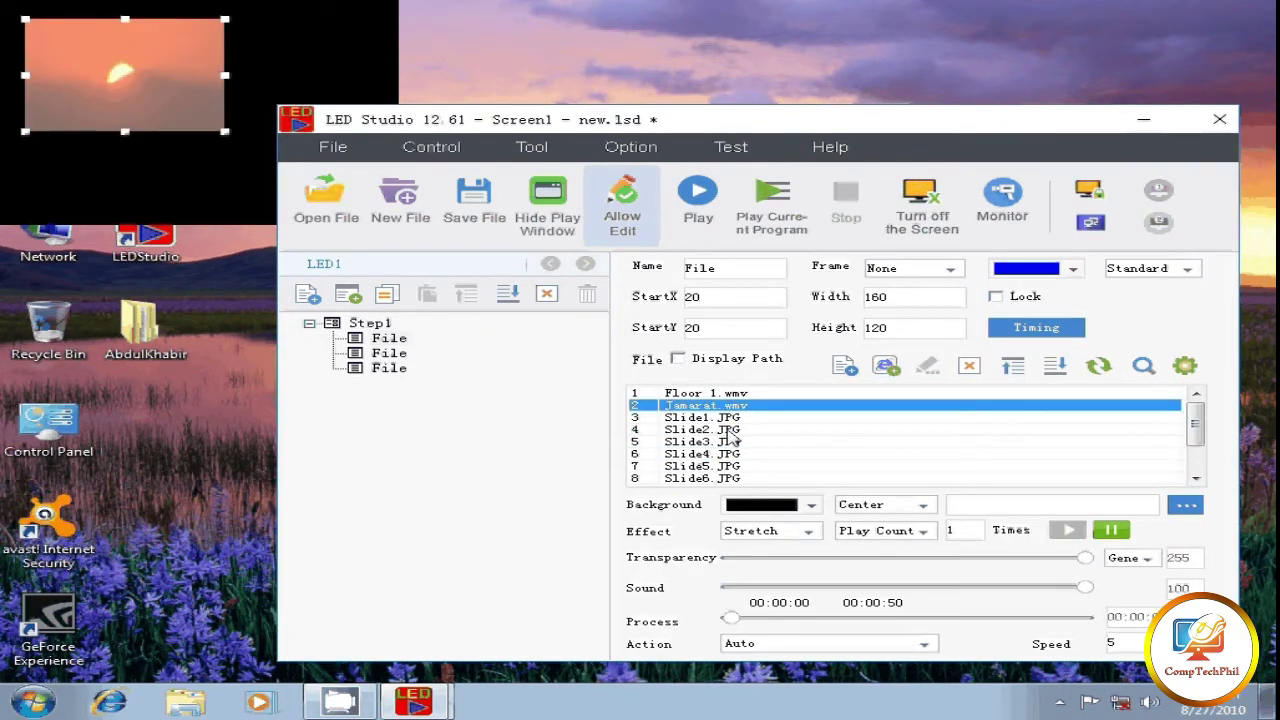
{"action": "key", "text": "Down"}
{"action": "left_click", "coordinate": [724, 431]}
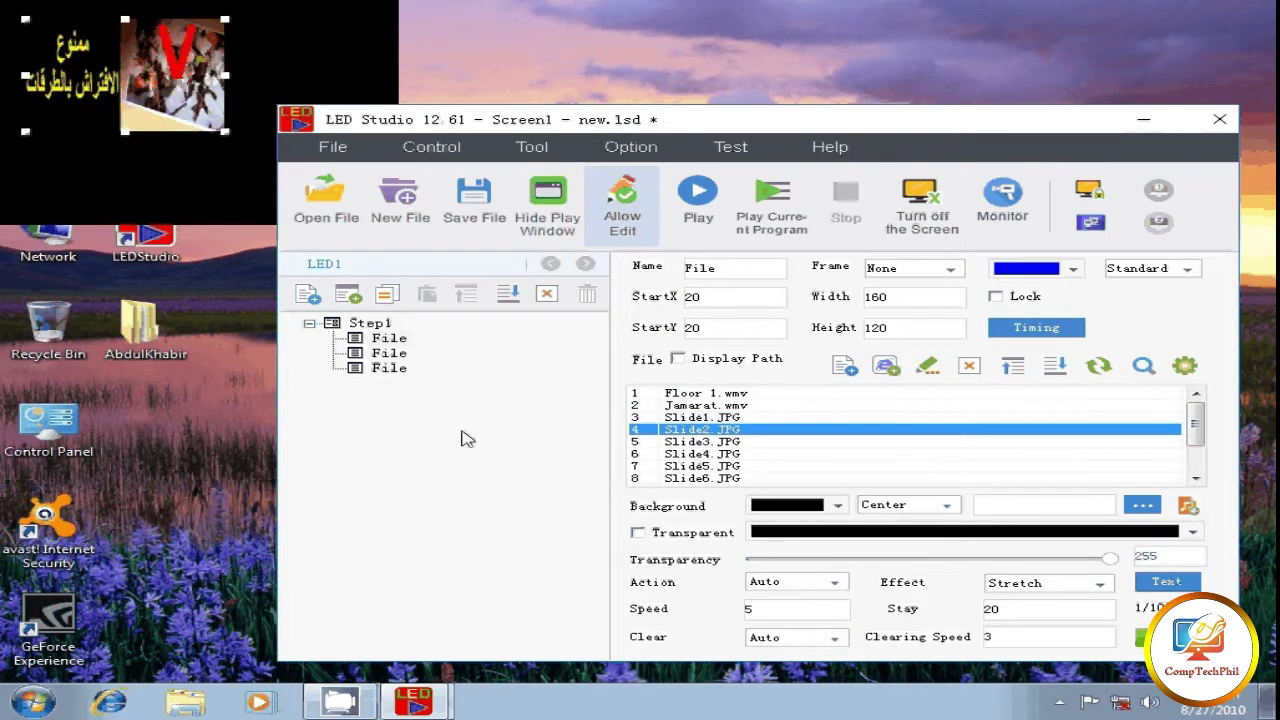
{"action": "left_click", "coordinate": [389, 338]}
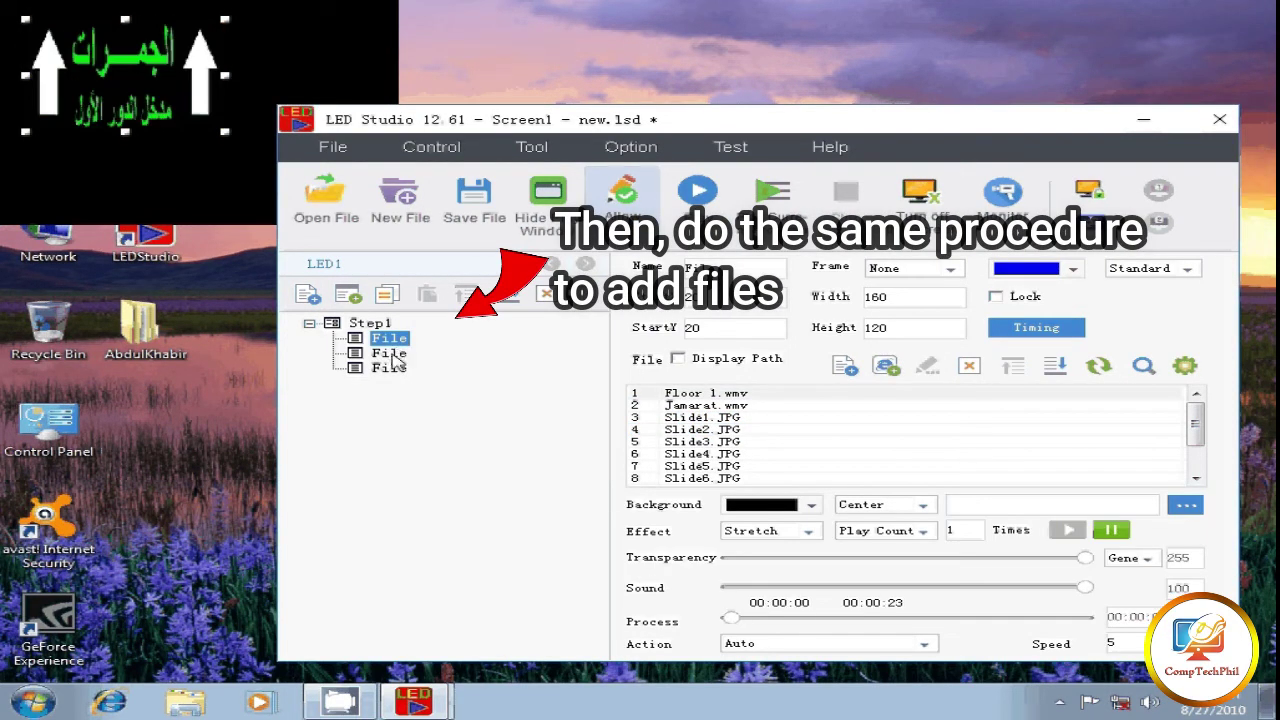
Add Green.JPG from the Green Light Button-Left folder to the second file window of Step1 and preview it
{"action": "left_click", "coordinate": [398, 355]}
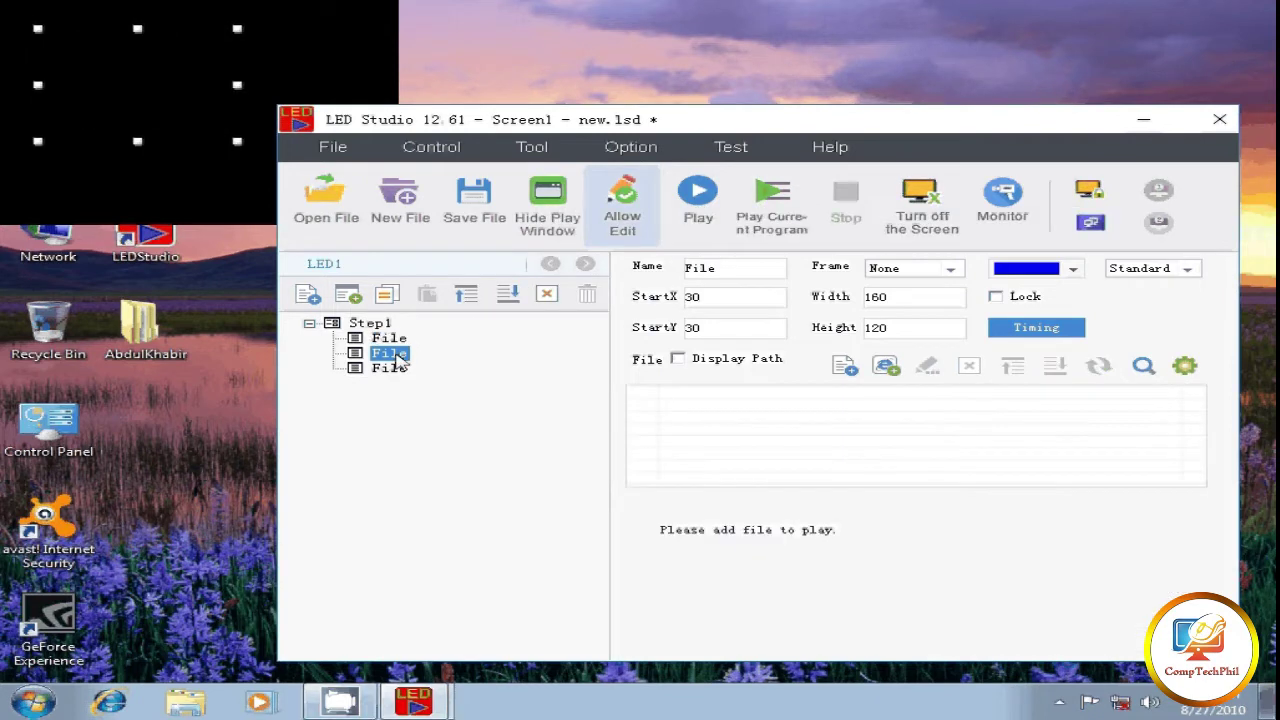
{"action": "left_click", "coordinate": [846, 368]}
{"action": "left_click", "coordinate": [860, 232]}
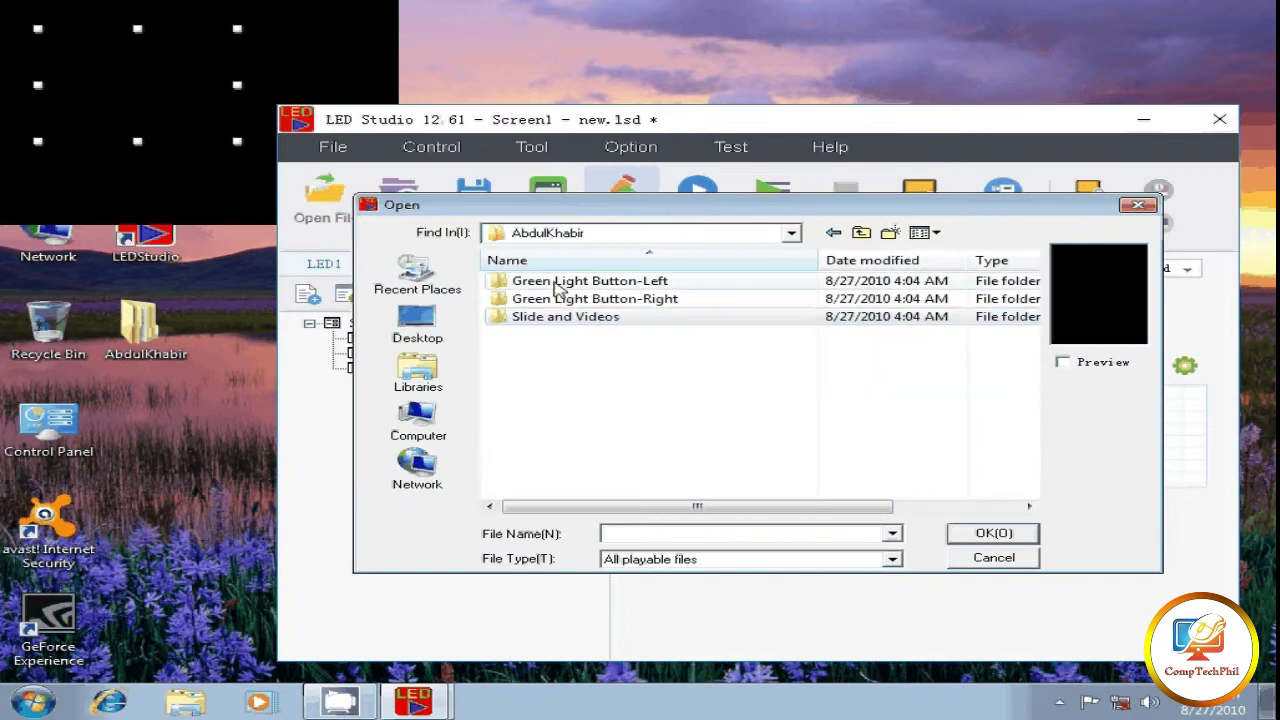
{"action": "double_click", "coordinate": [670, 285]}
{"action": "double_click", "coordinate": [549, 305]}
{"action": "left_click", "coordinate": [710, 400]}
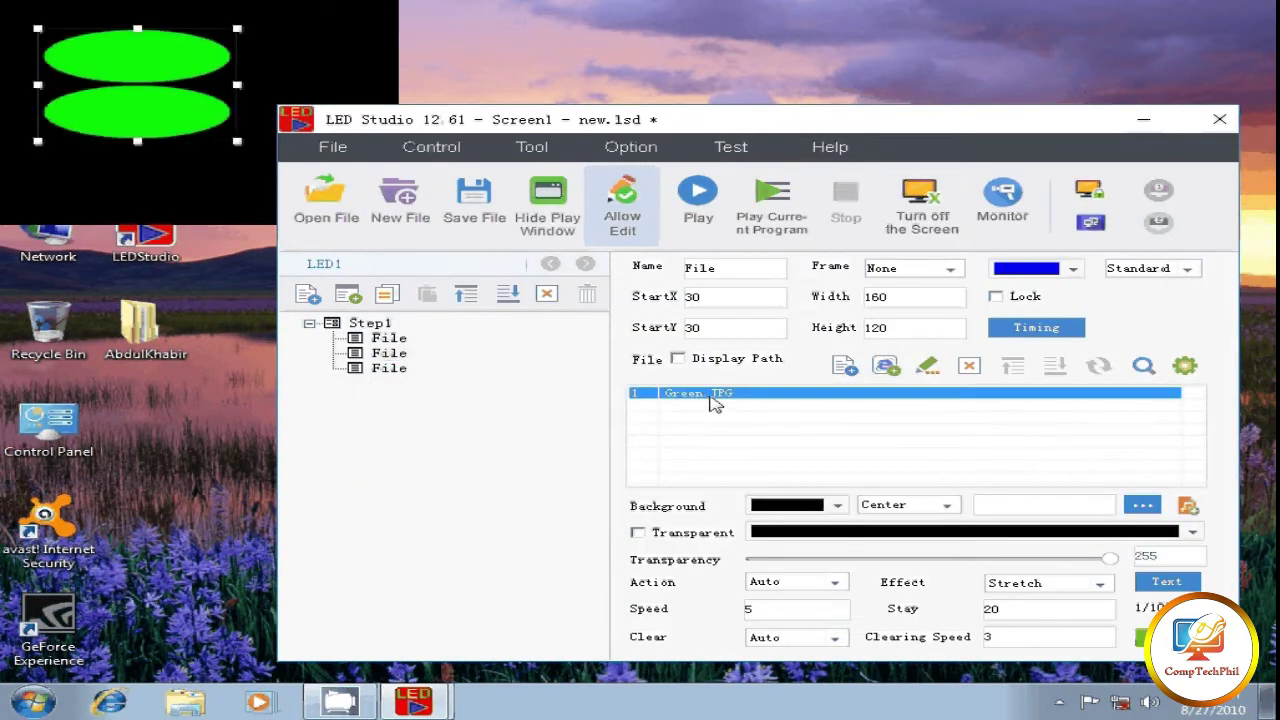
Add Green.JPG from the Green Light Button-Right folder to the third file window of Step1
{"action": "left_click", "coordinate": [400, 368]}
{"action": "left_click", "coordinate": [846, 368]}
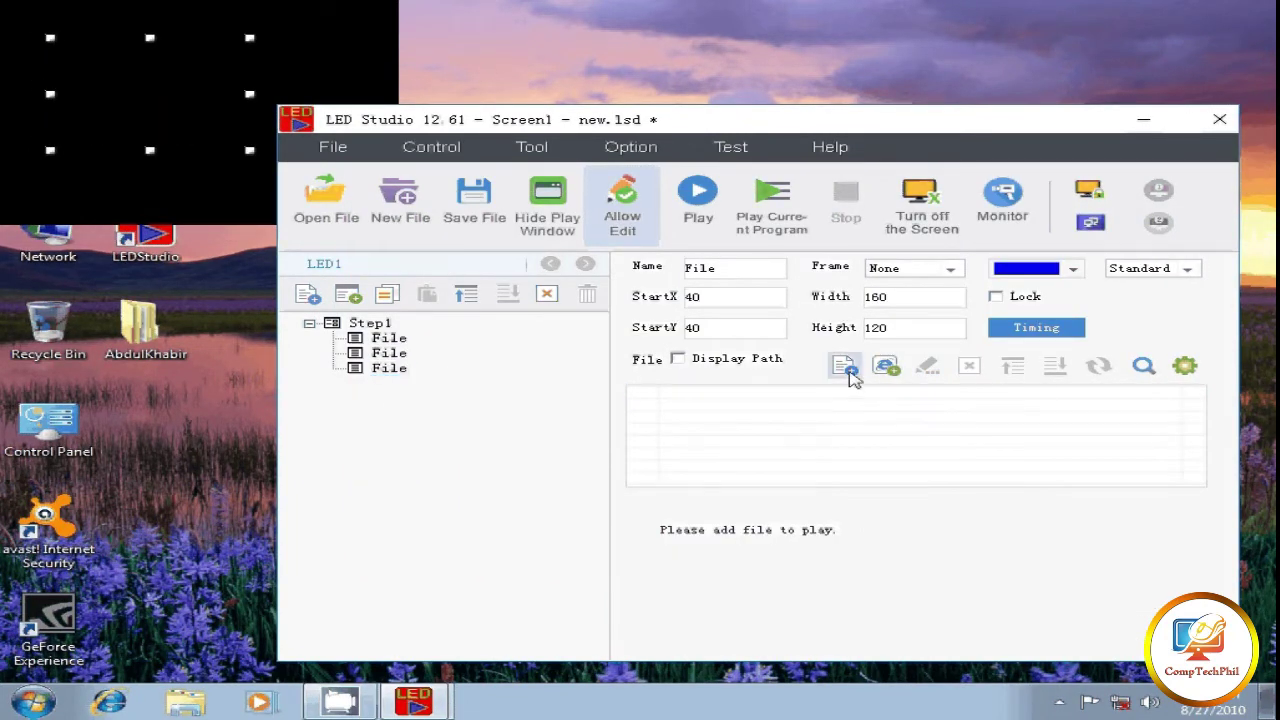
{"action": "left_click", "coordinate": [860, 232]}
{"action": "double_click", "coordinate": [666, 306]}
{"action": "double_click", "coordinate": [549, 305]}
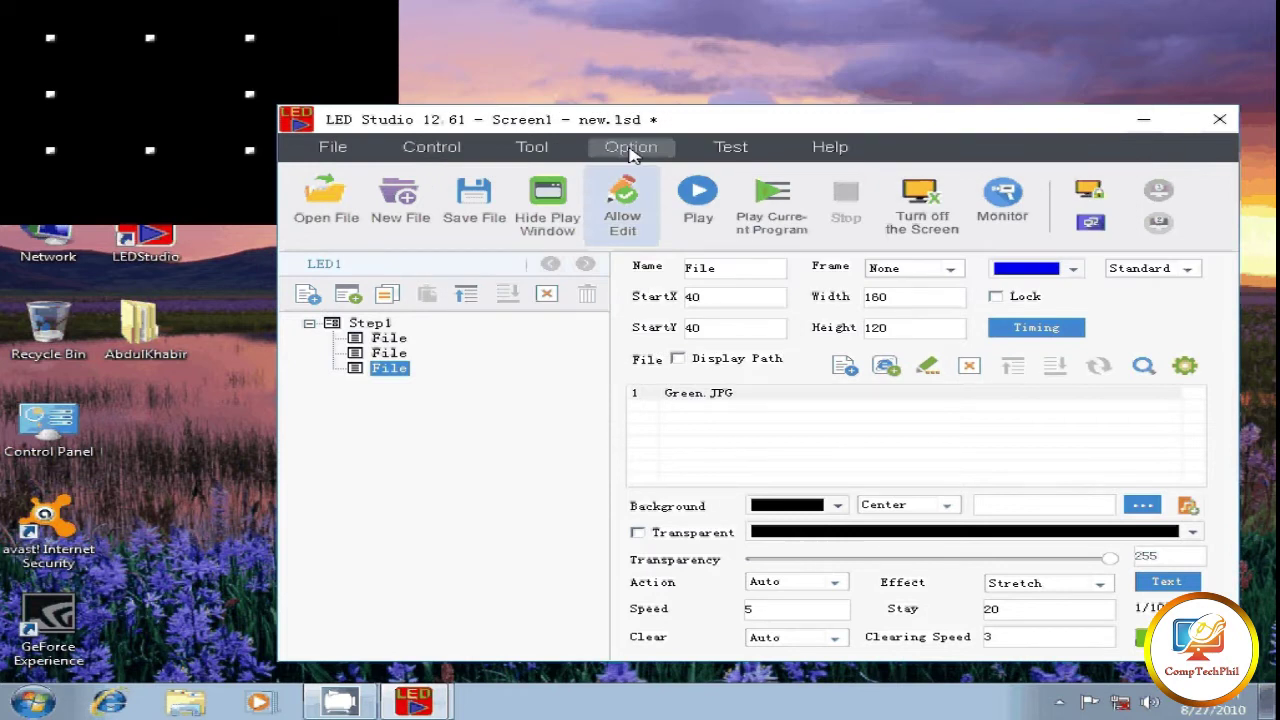
Set the play window to Floating in the software setup, with Enable Change By Mouse turned on
{"action": "left_click", "coordinate": [629, 150]}
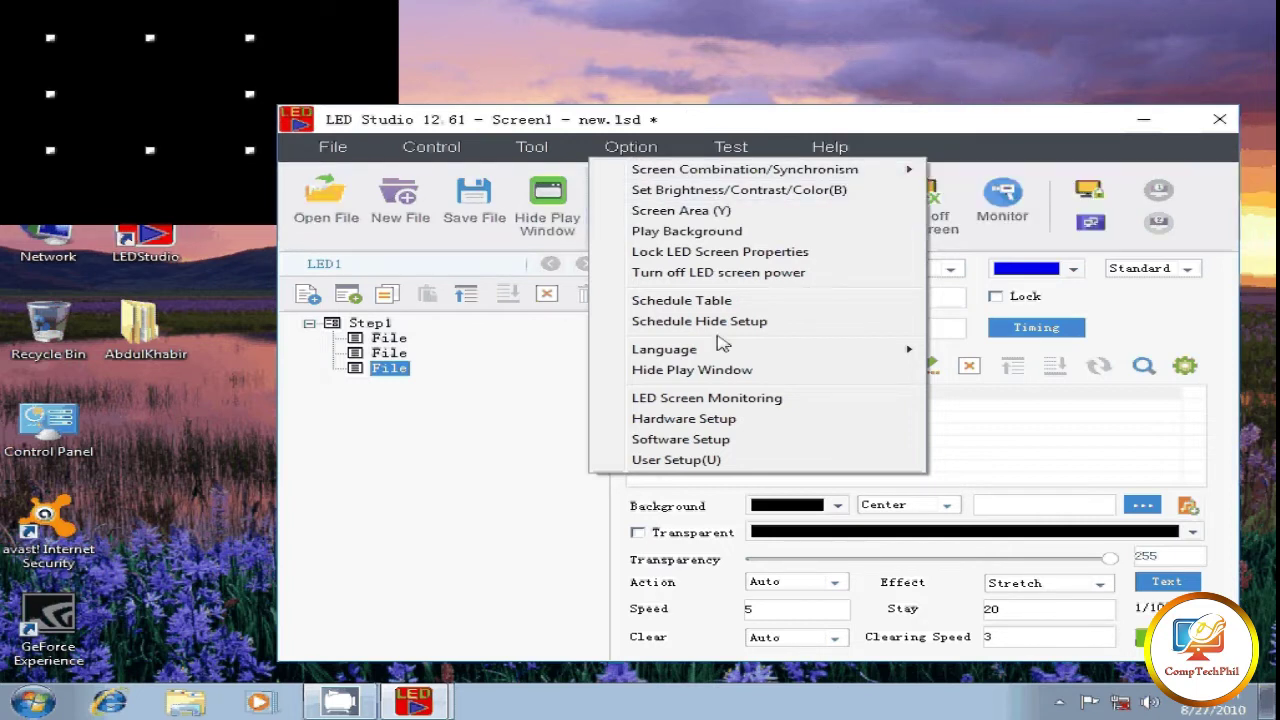
{"action": "left_click", "coordinate": [717, 446]}
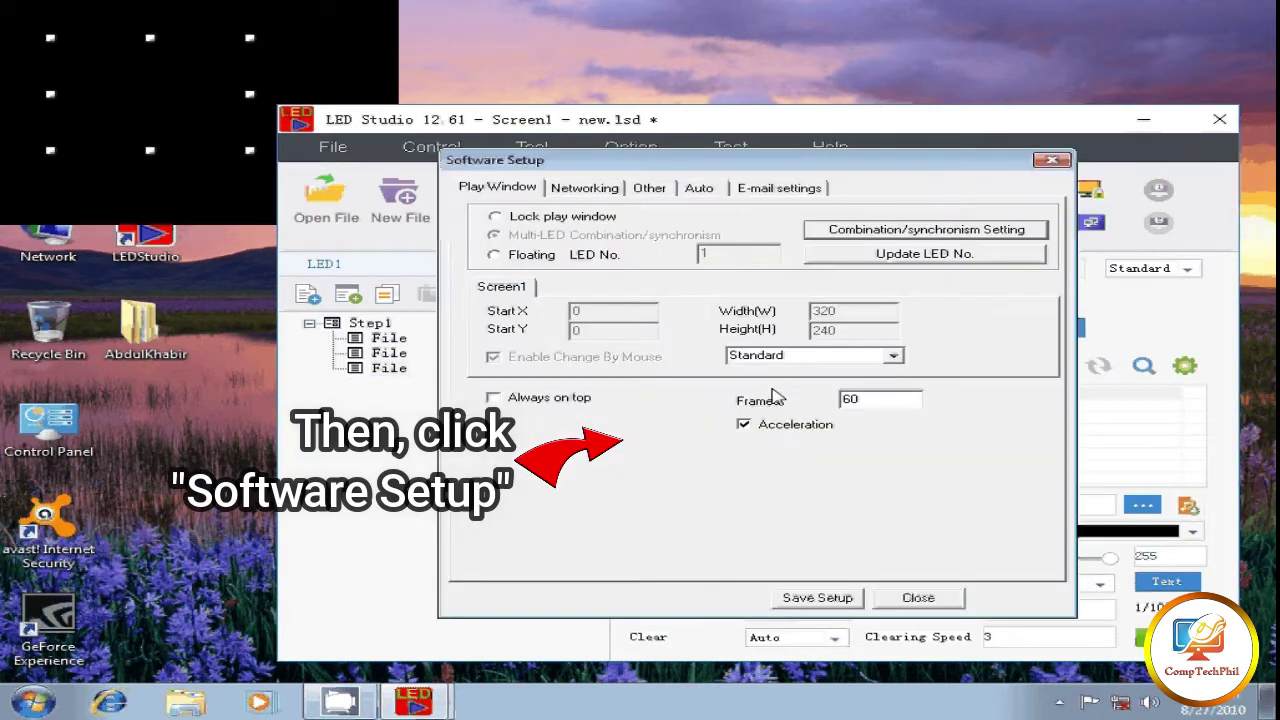
{"action": "left_click", "coordinate": [495, 256]}
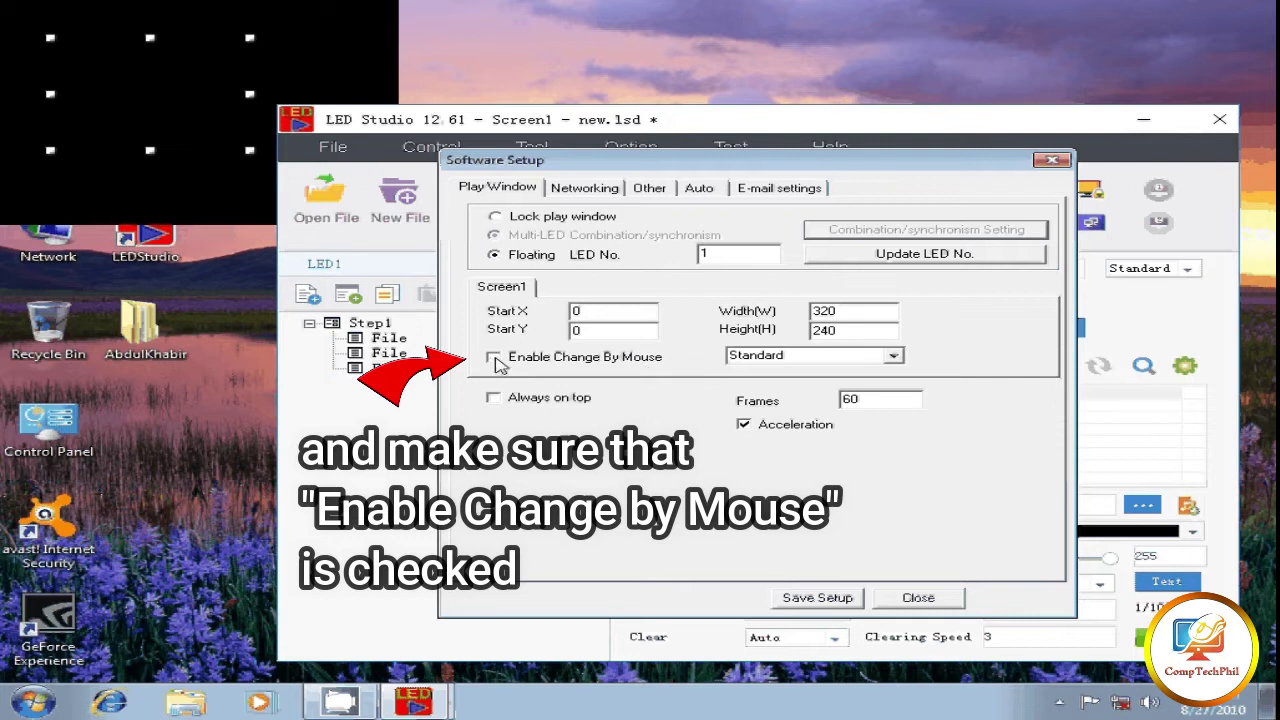
Set the Screen1 play window to a width of 490 and a height of 96
{"action": "left_click_drag", "start_coordinate": [868, 318], "coordinate": [712, 300]}
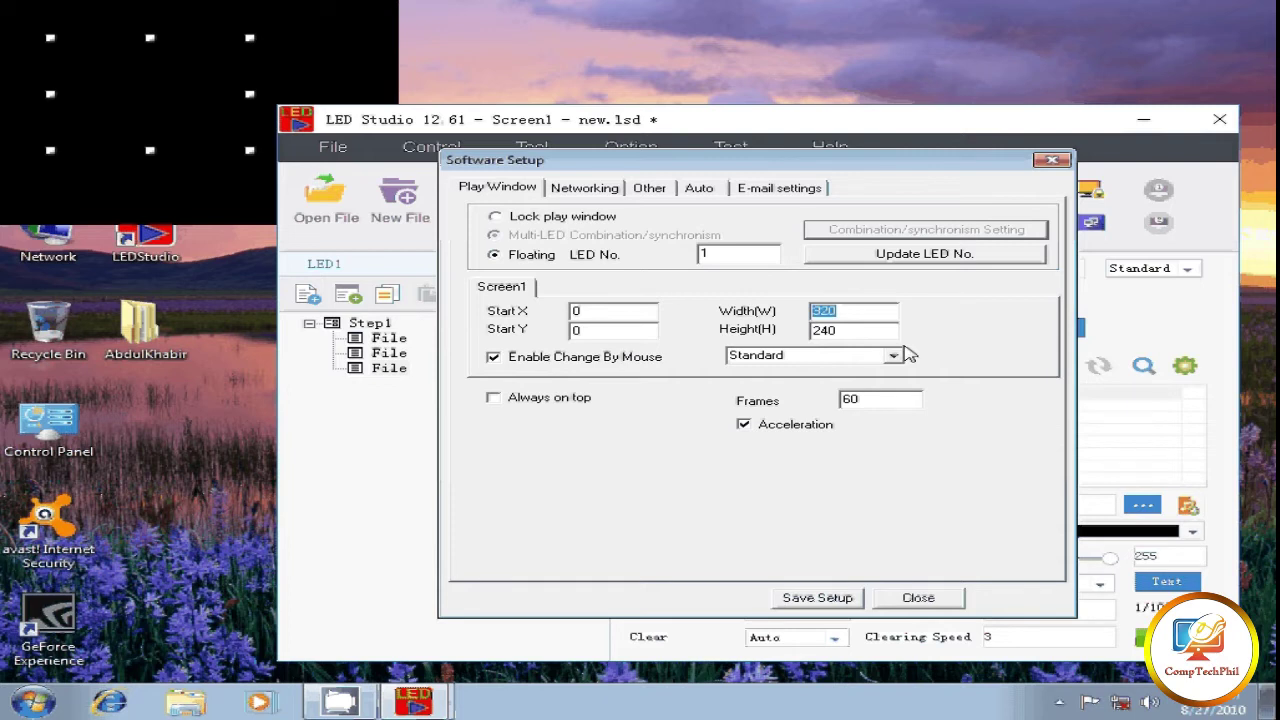
{"action": "type", "text": "4"}
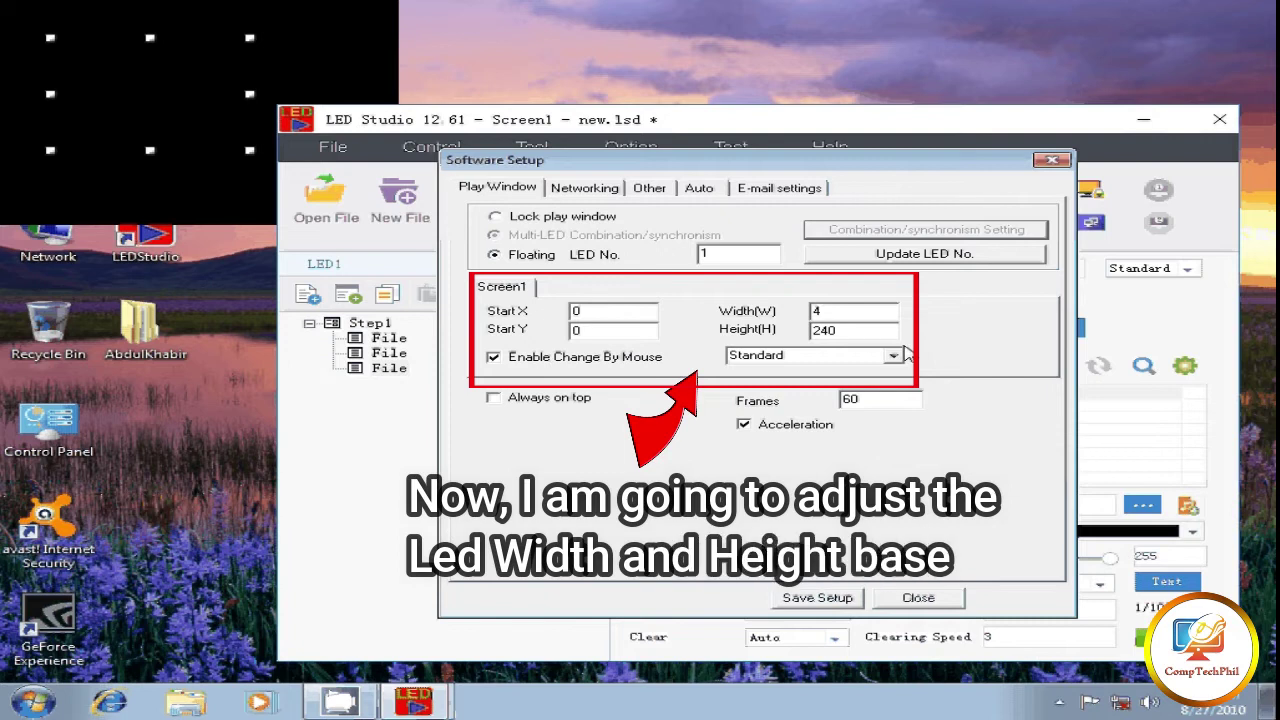
{"action": "type", "text": "90"}
{"action": "key", "text": "Tab"}
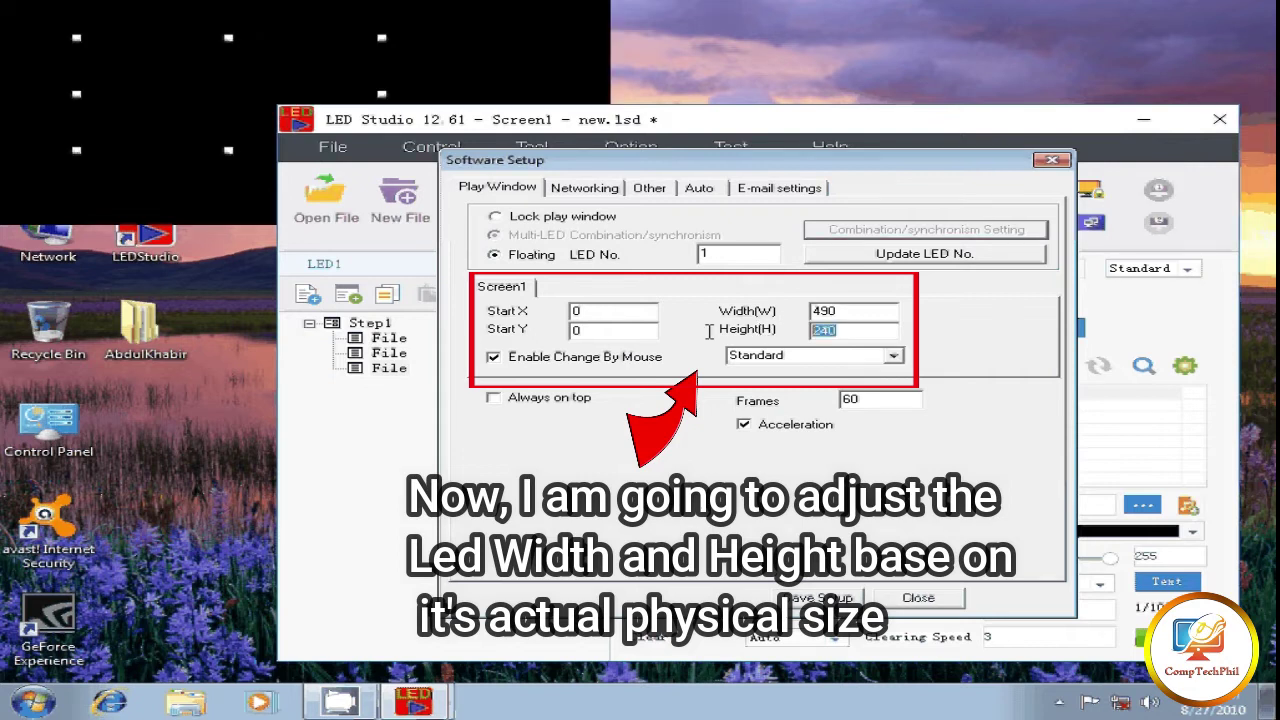
{"action": "type", "text": "96"}
Set the start position of the Screen1 play window to X 35 and Y 1
{"action": "double_click", "coordinate": [593, 313]}
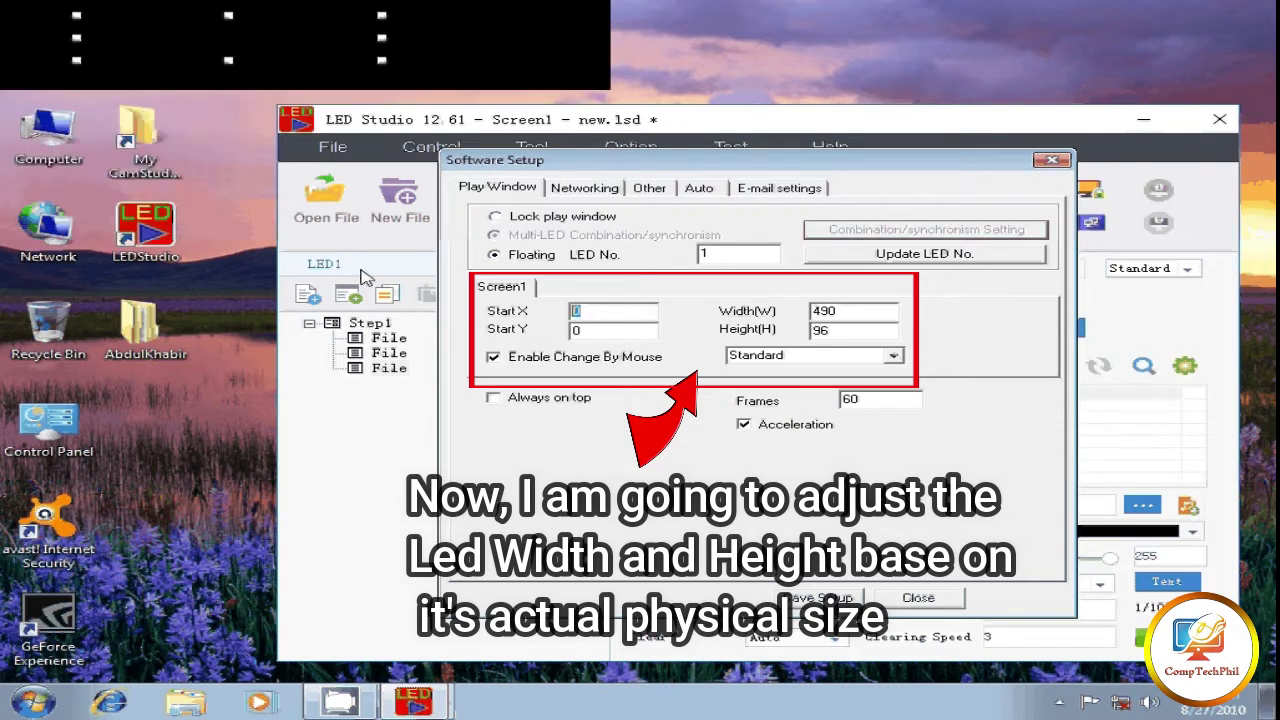
{"action": "type", "text": "35"}
{"action": "double_click", "coordinate": [582, 332]}
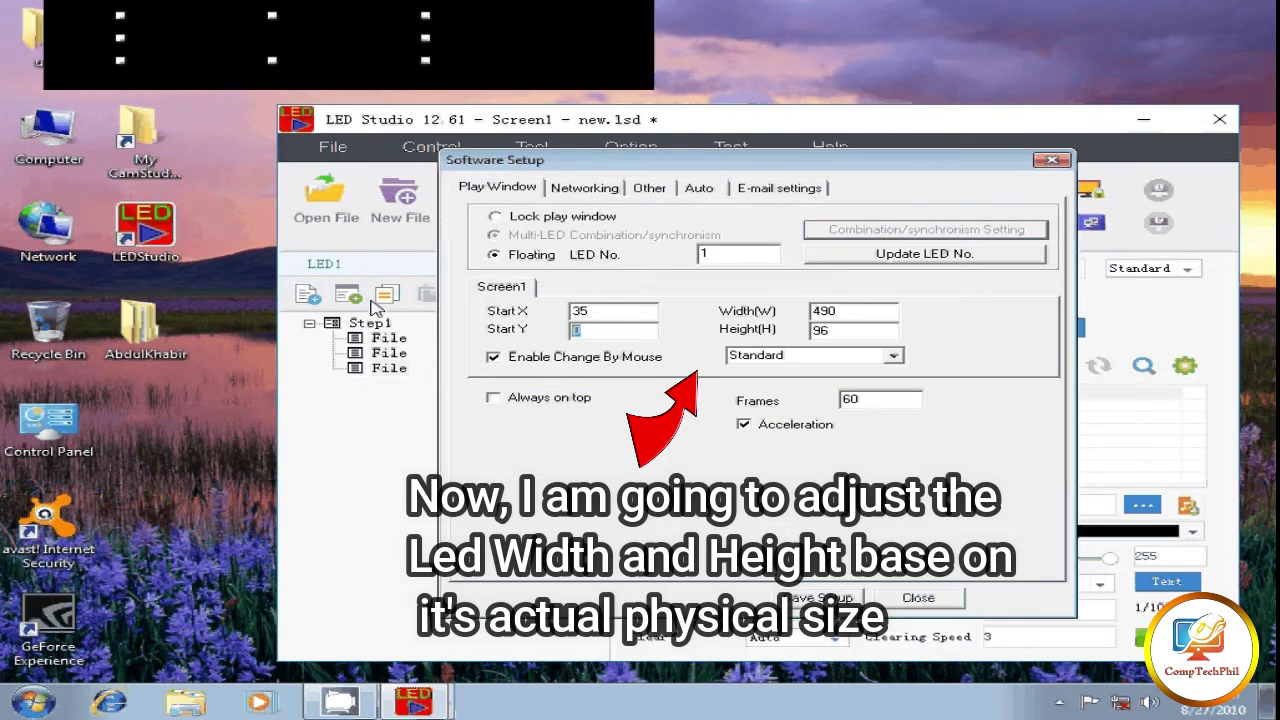
{"action": "type", "text": "1"}
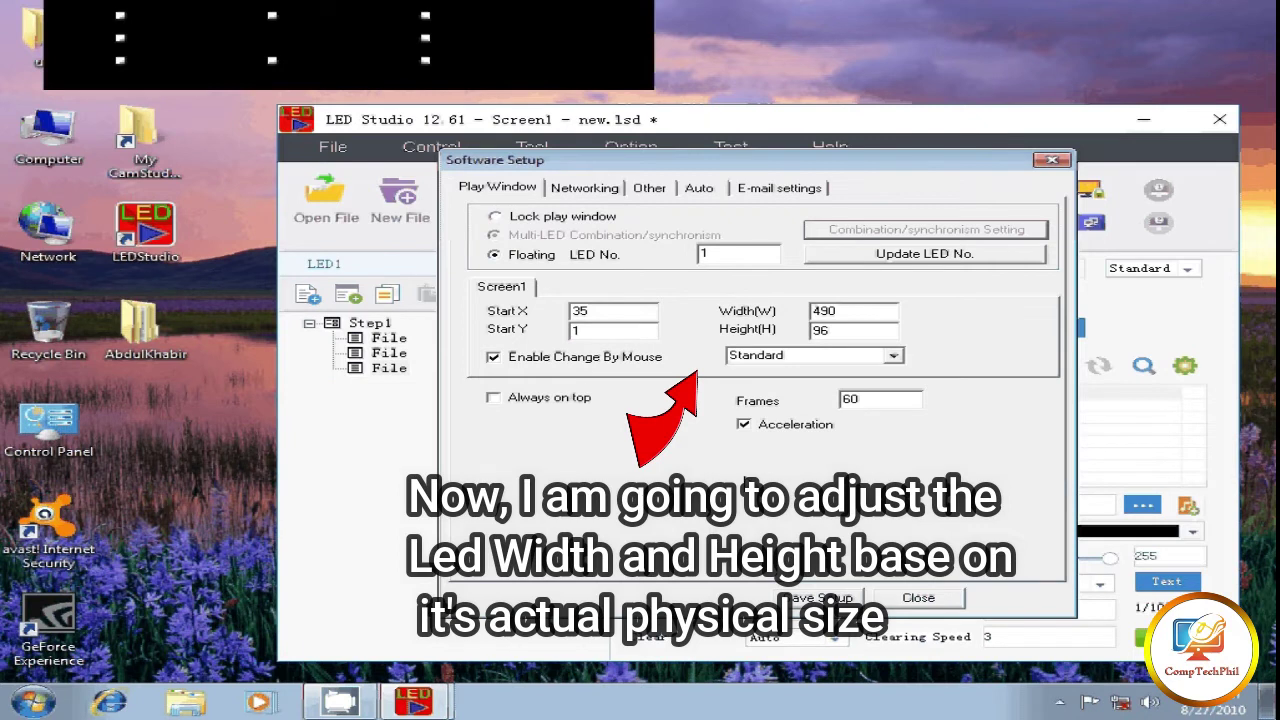
{"action": "left_click", "coordinate": [375, 305]}
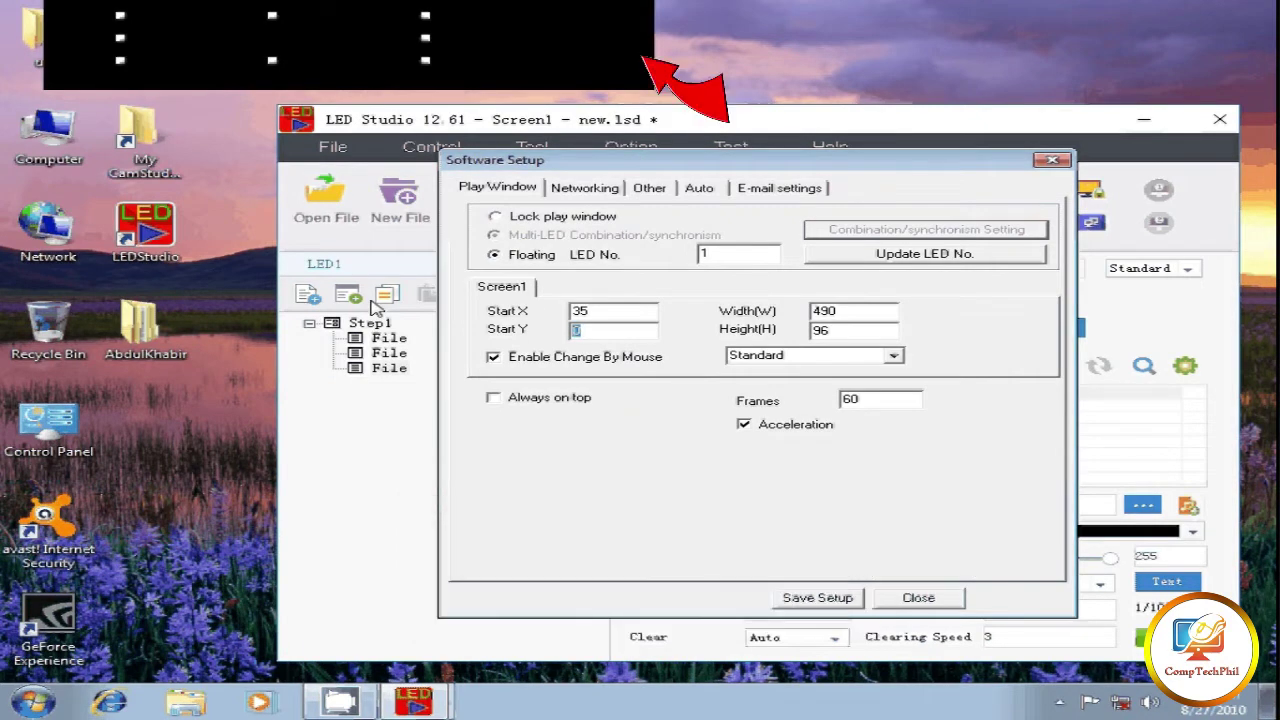
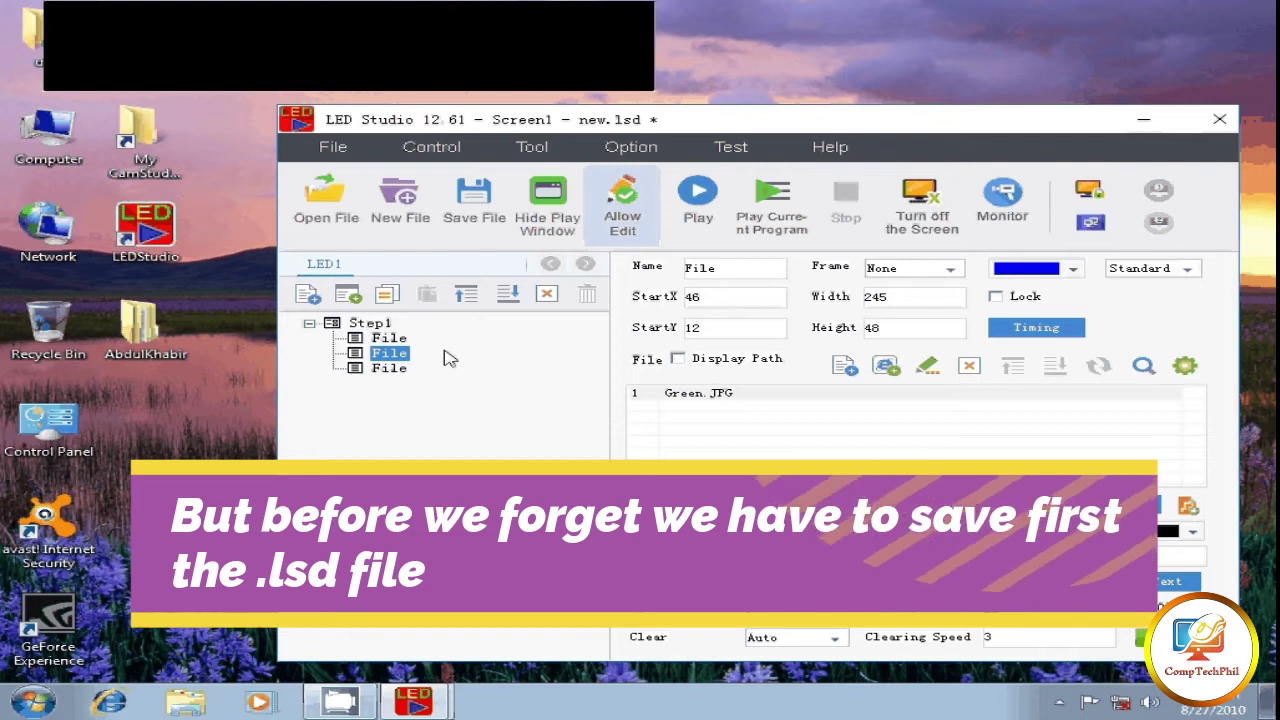
Save the program file as RamdDoor1 in the PrgData folder
{"action": "left_click", "coordinate": [332, 148]}
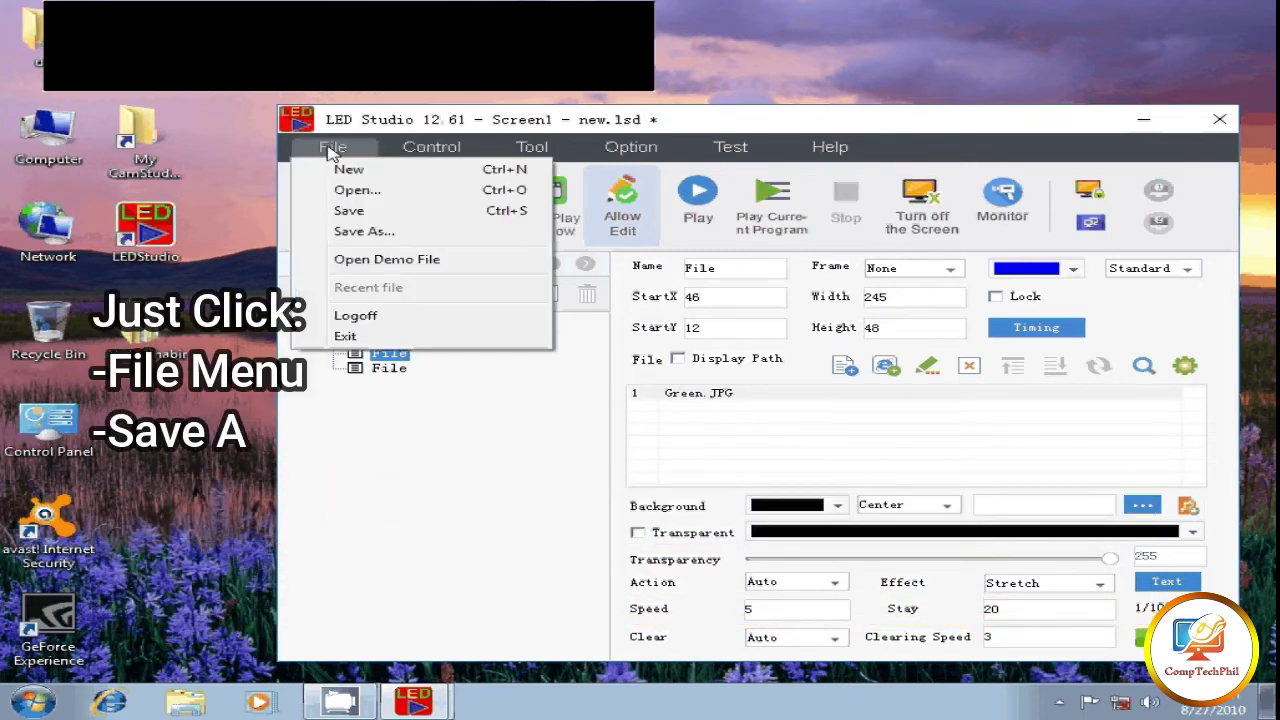
{"action": "left_click", "coordinate": [364, 231]}
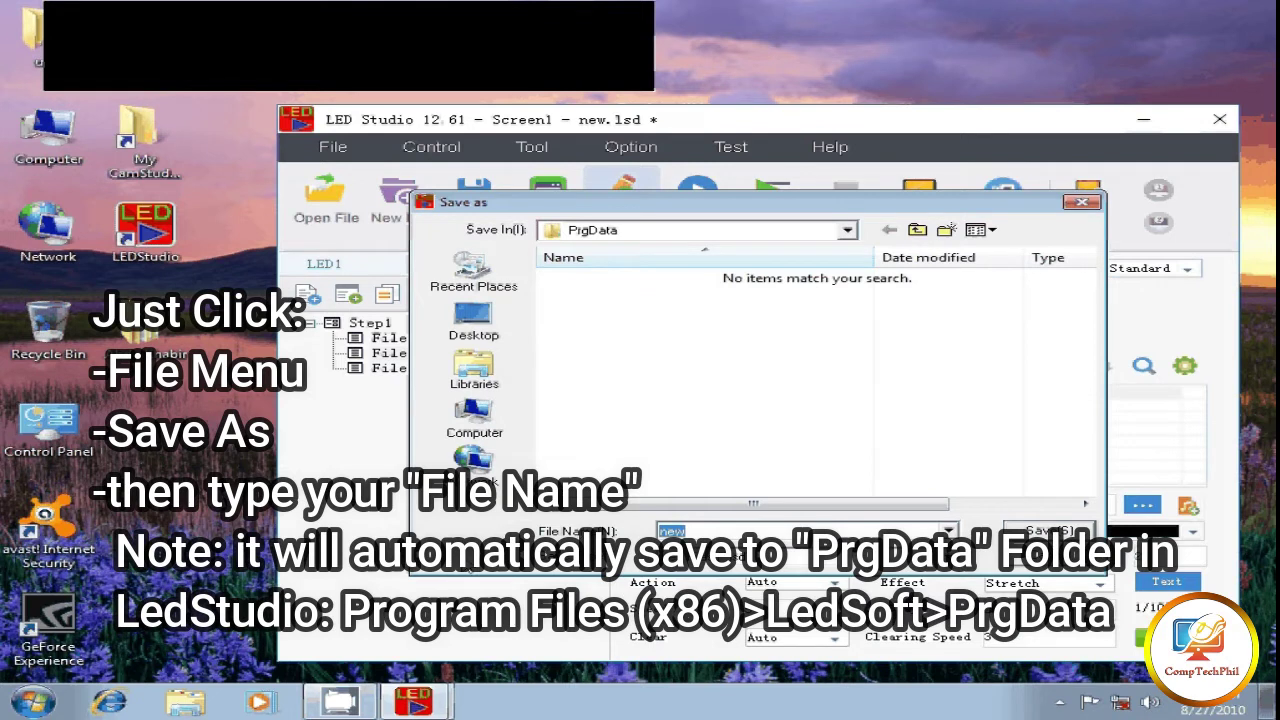
{"action": "type", "text": "RamdDoor1"}
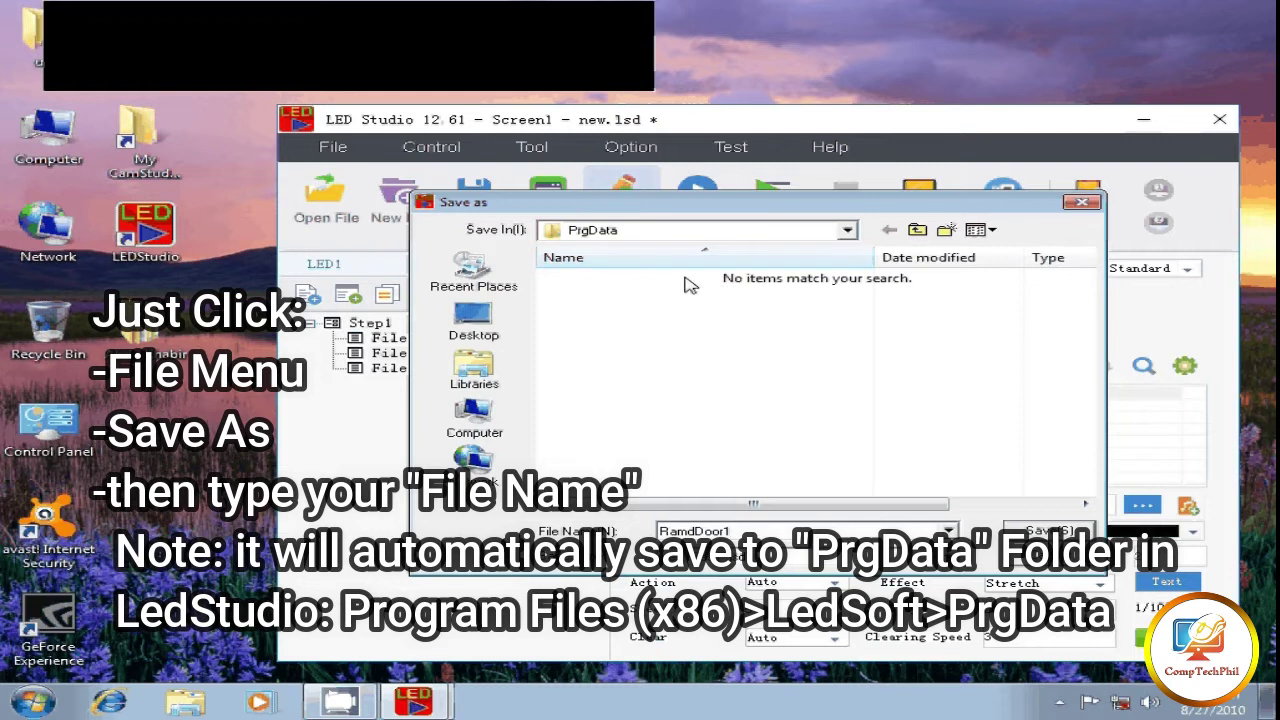
{"action": "double_click", "coordinate": [695, 531]}
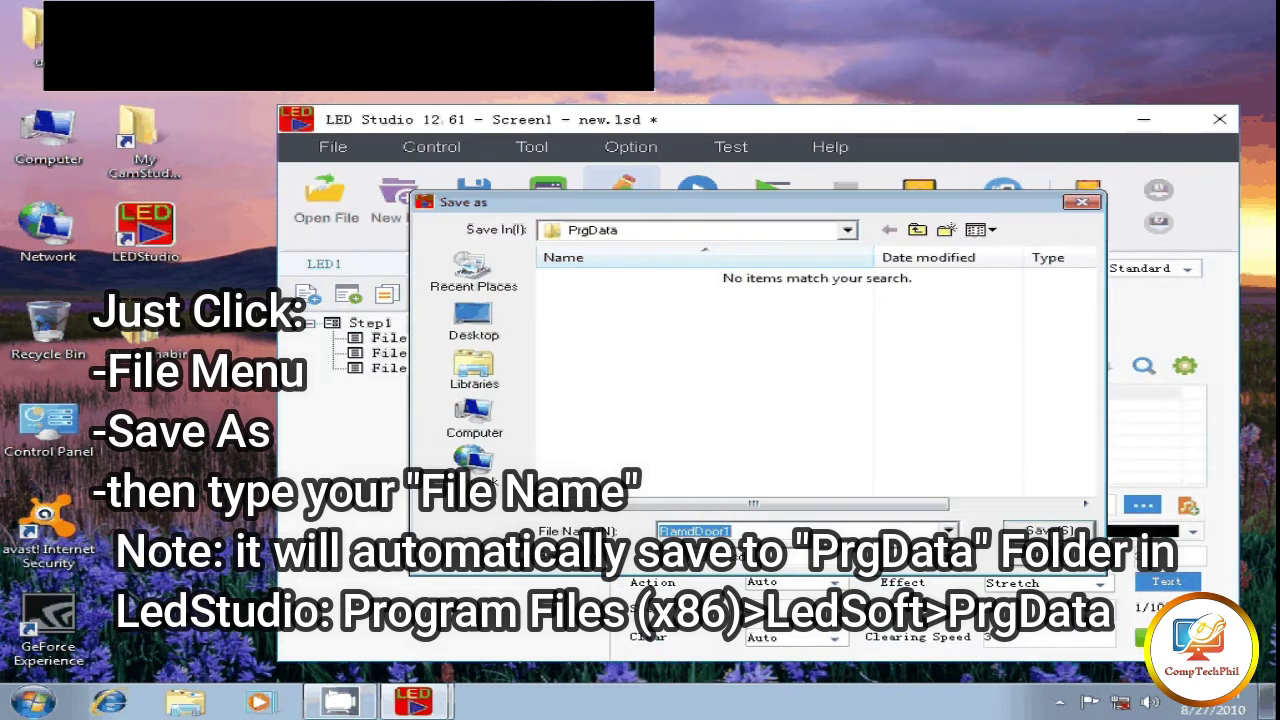
{"action": "key", "text": "Return"}
Set the first file window of Step1 to a width of 386 and a height of 96
{"action": "left_click", "coordinate": [391, 340]}
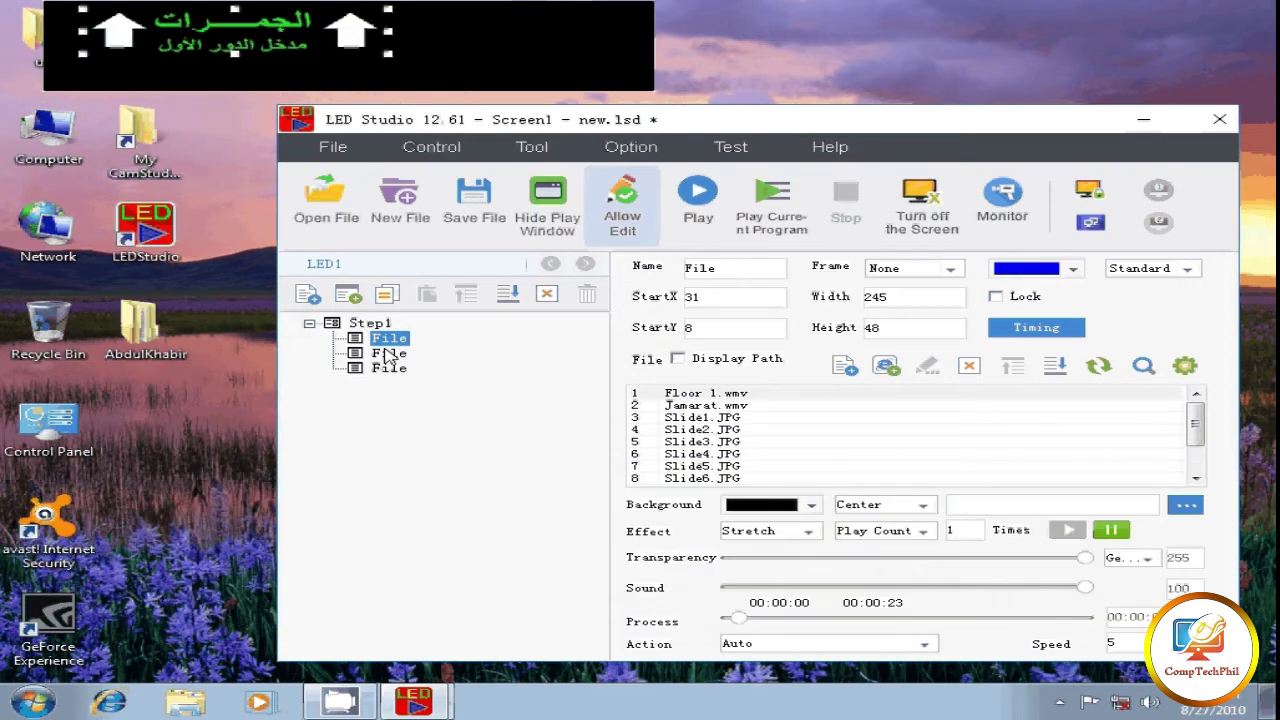
{"action": "left_click", "coordinate": [403, 354]}
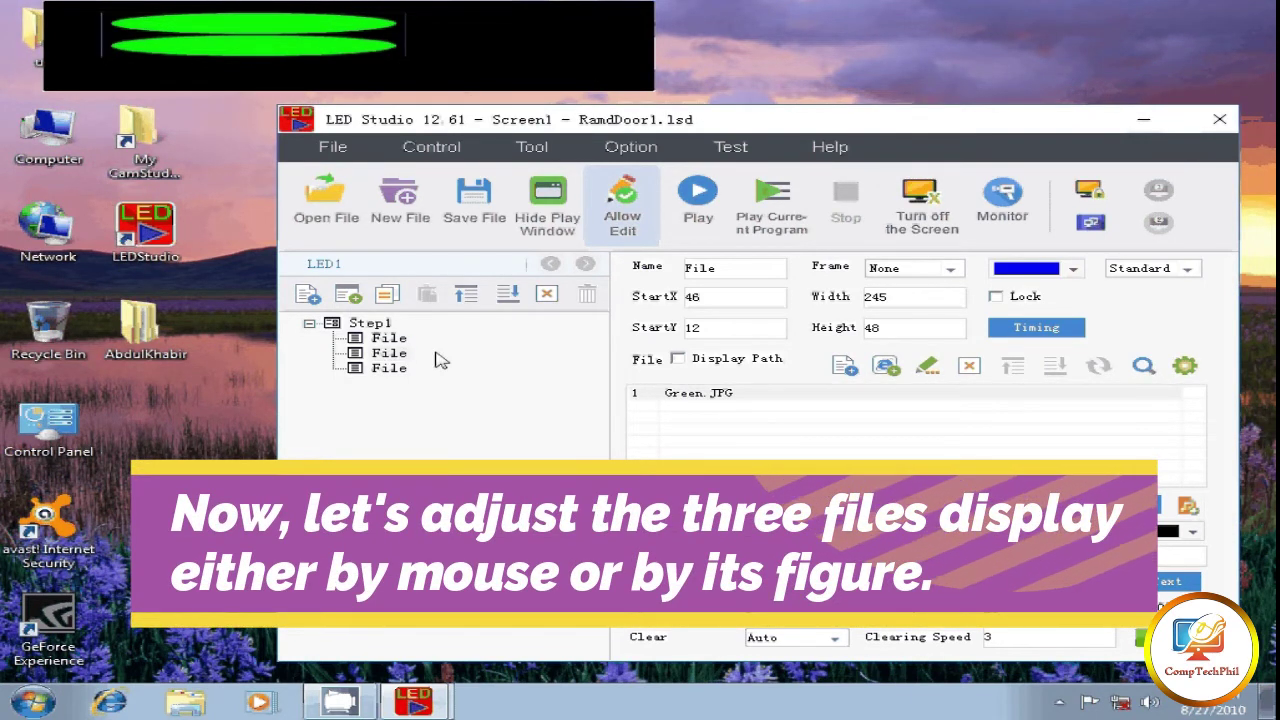
{"action": "left_click", "coordinate": [389, 338]}
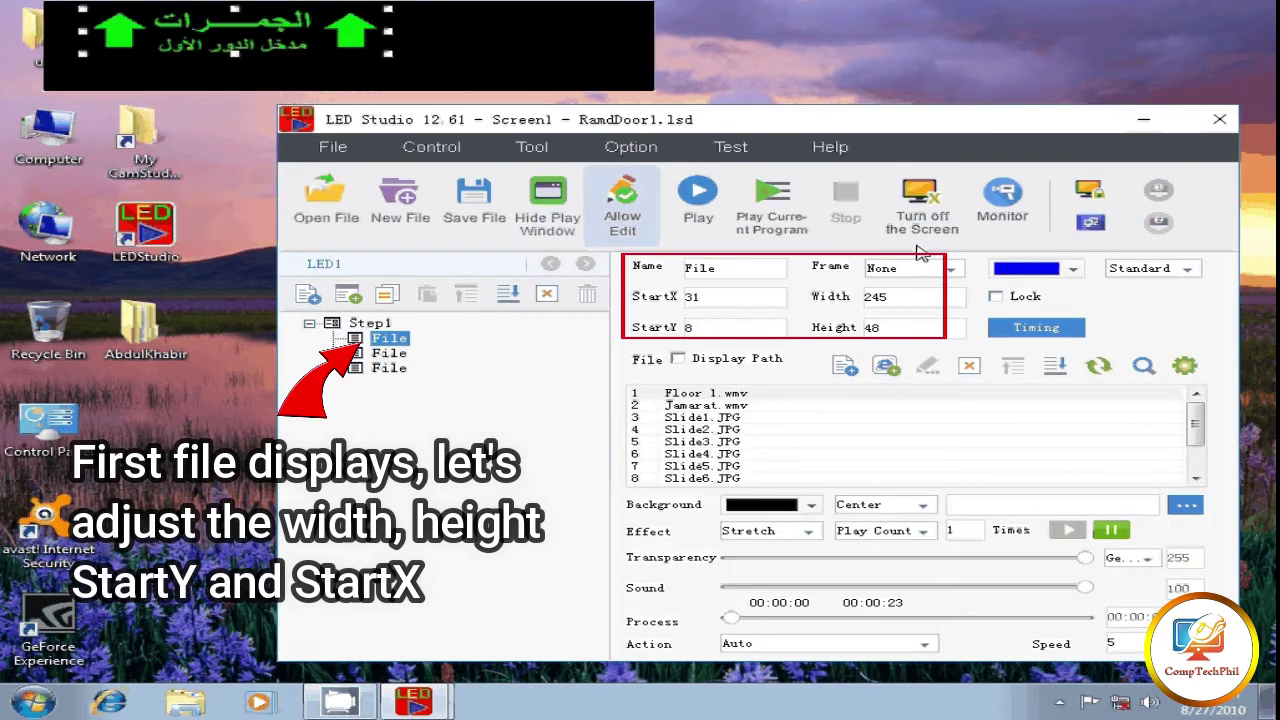
{"action": "double_click", "coordinate": [908, 297]}
{"action": "type", "text": "3"}
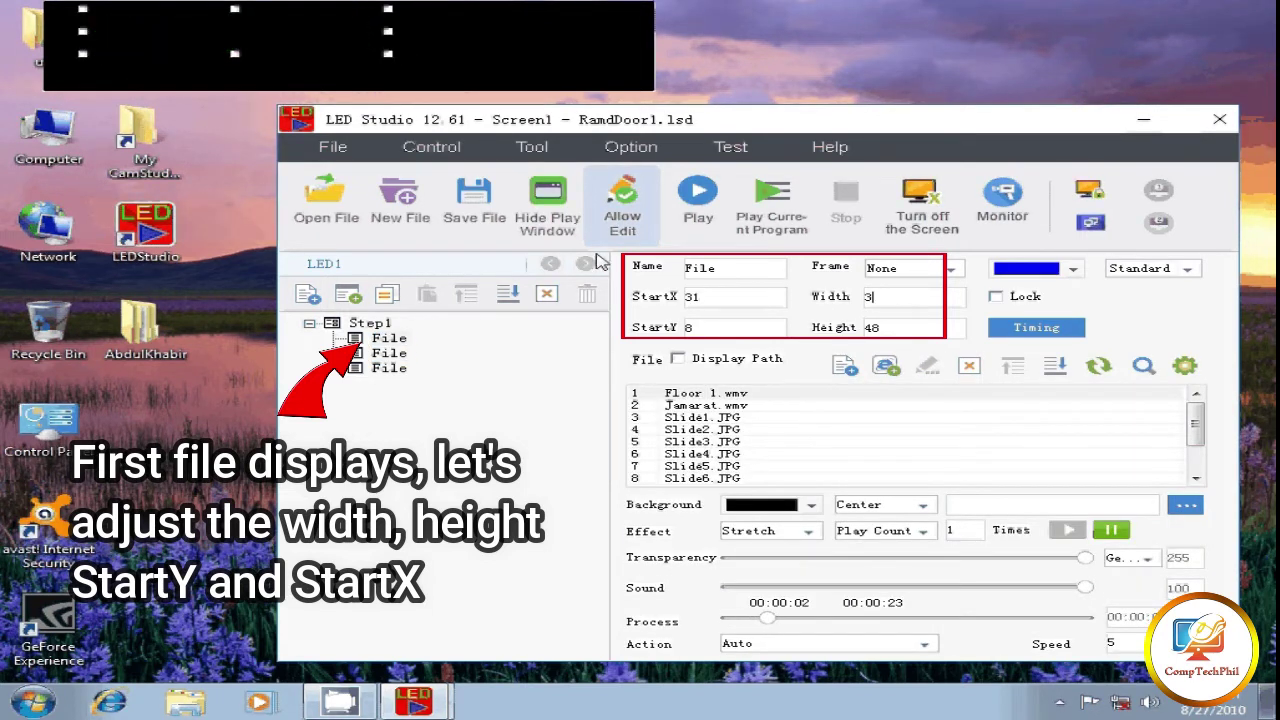
{"action": "type", "text": "86"}
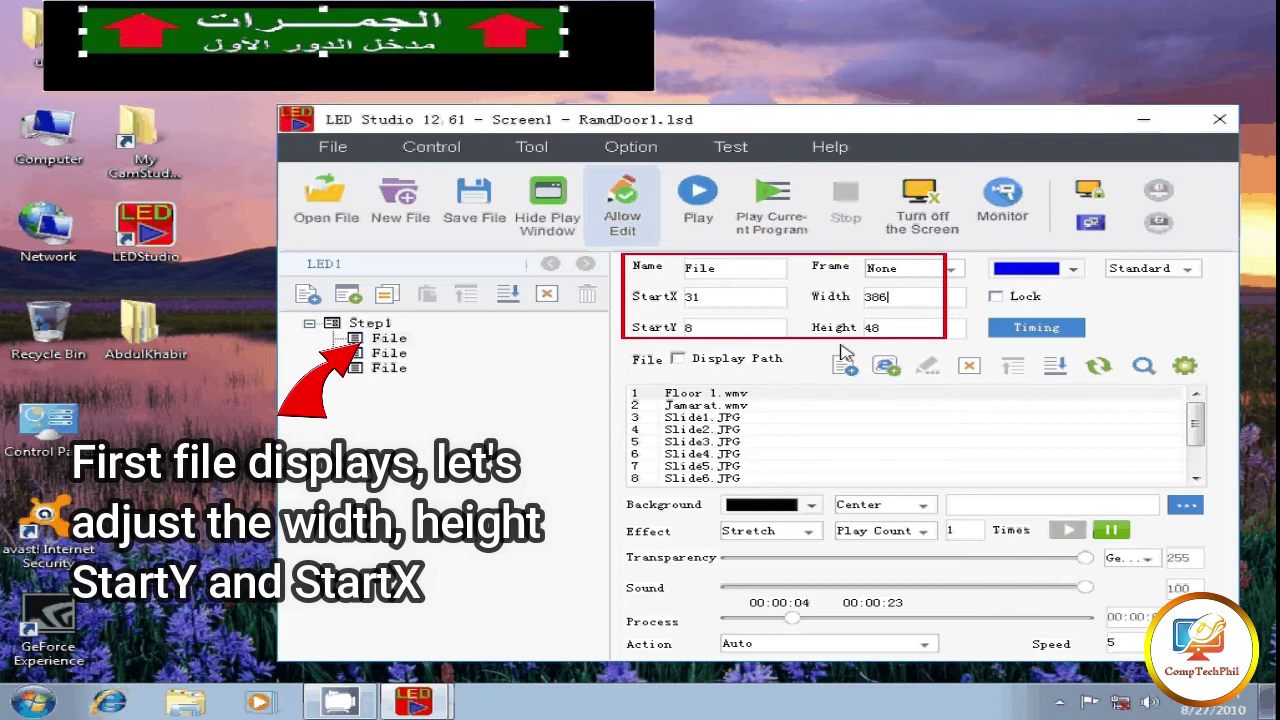
{"action": "key", "text": "Tab"}
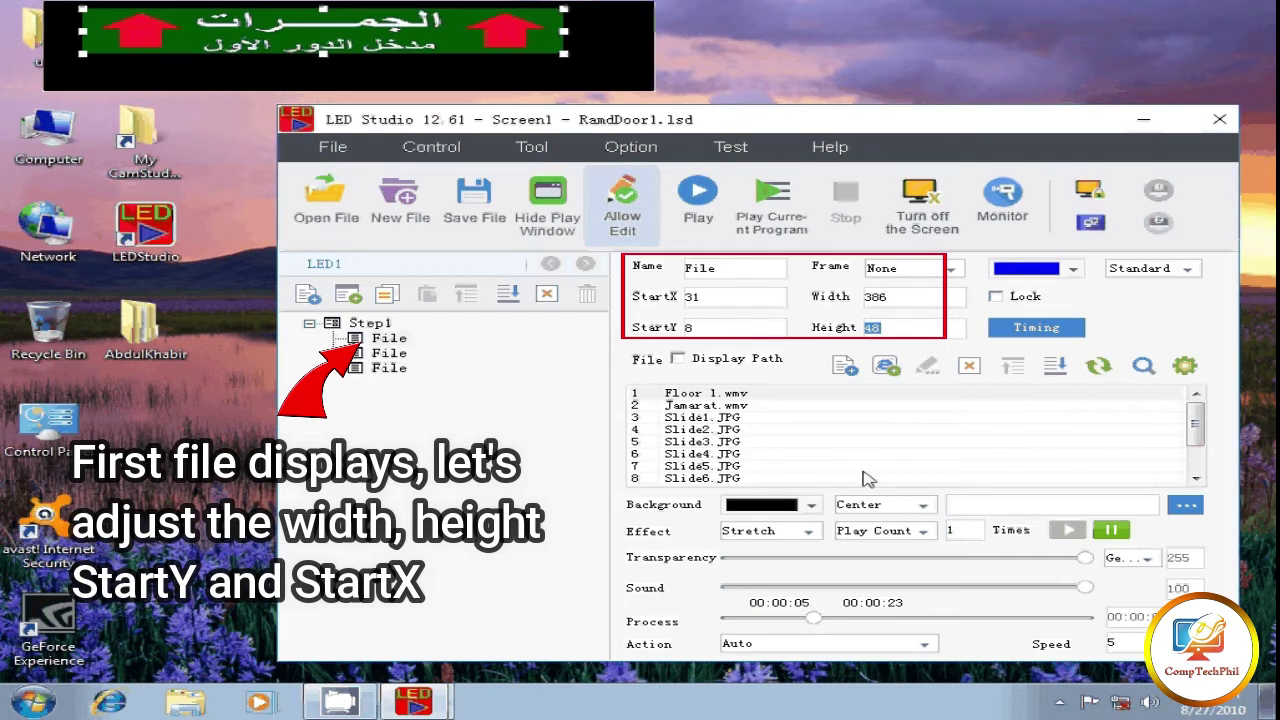
{"action": "type", "text": "96"}
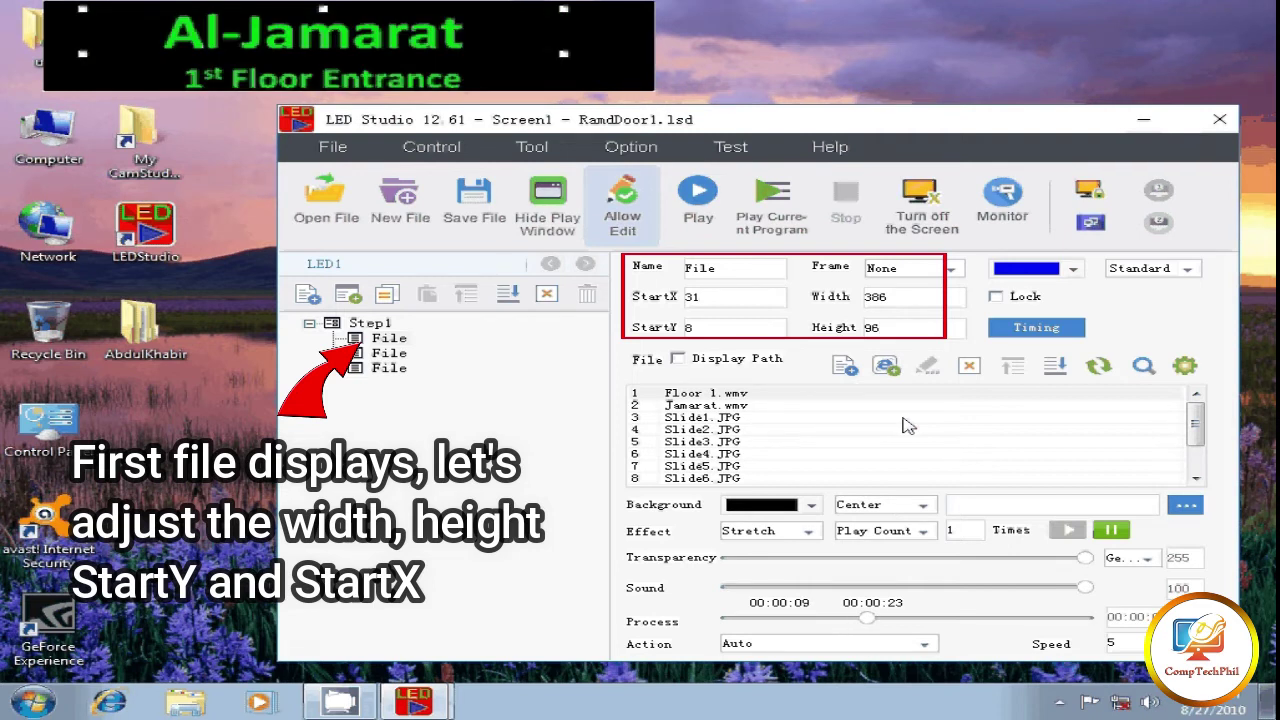
Position the first file window at StartX 50 and StartY 0
{"action": "key", "text": "Tab"}
{"action": "key", "text": "Tab"}
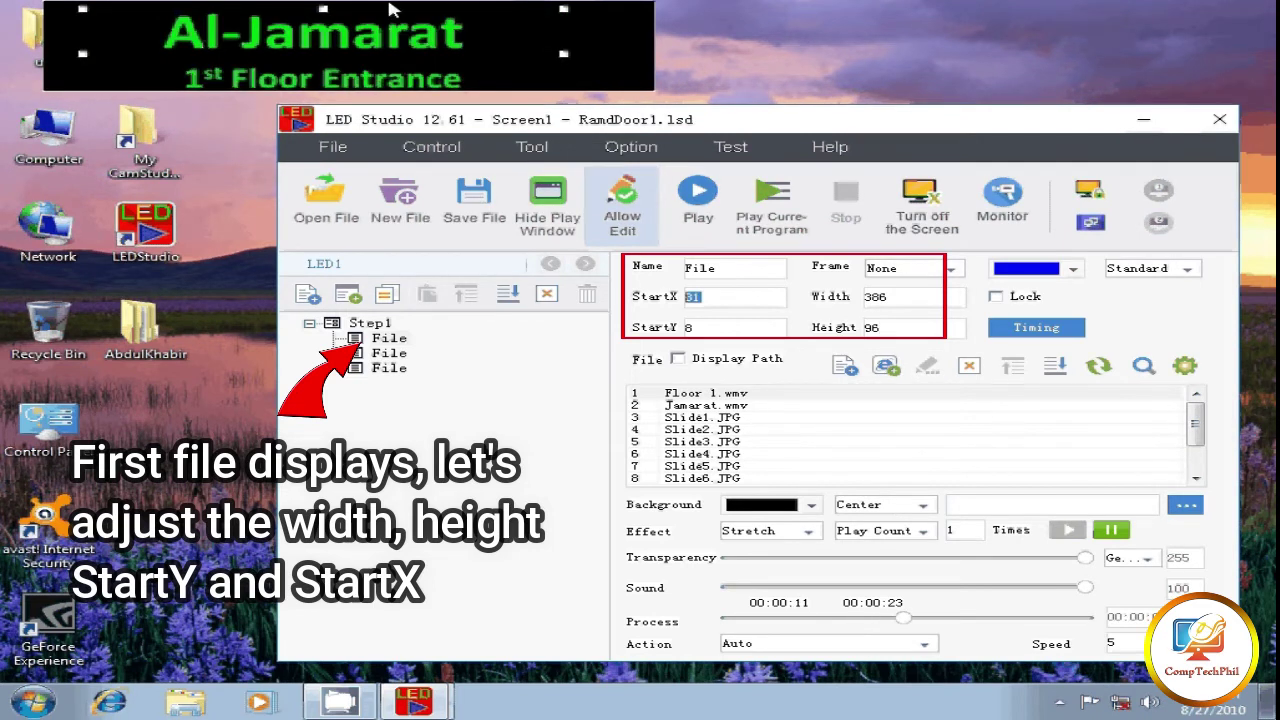
{"action": "type", "text": "50"}
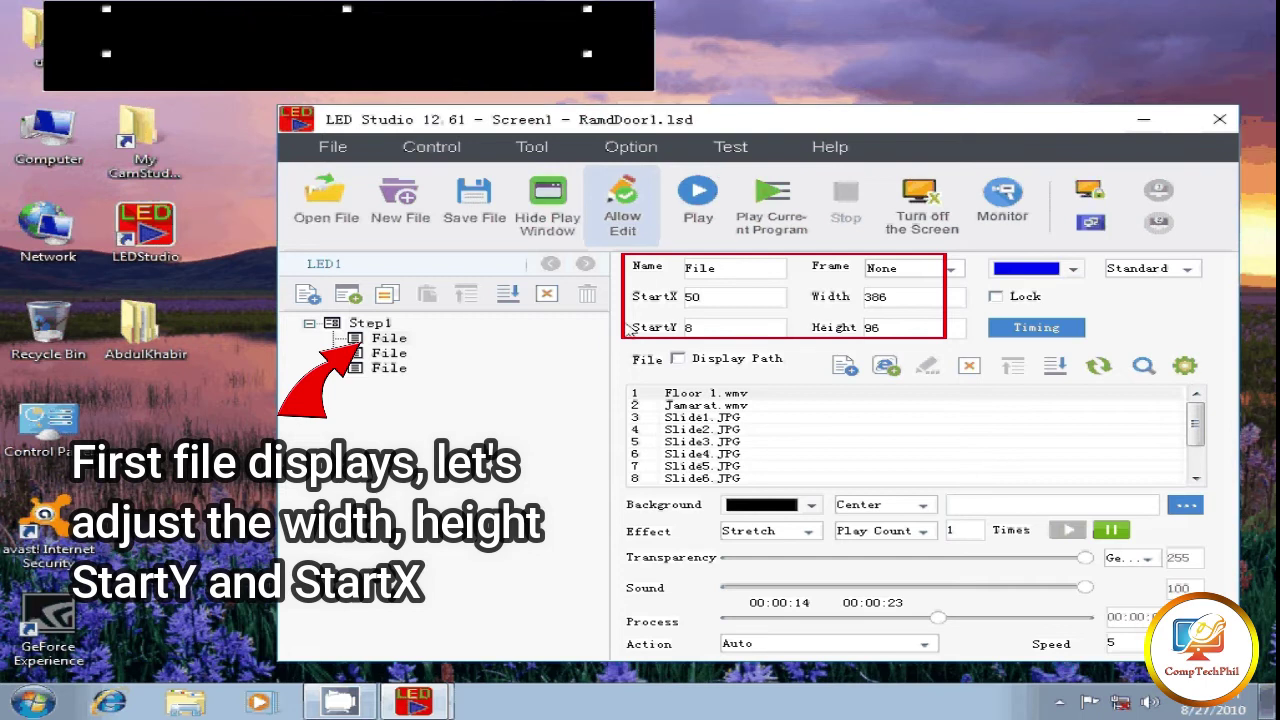
{"action": "key", "text": "Tab"}
{"action": "type", "text": "0"}
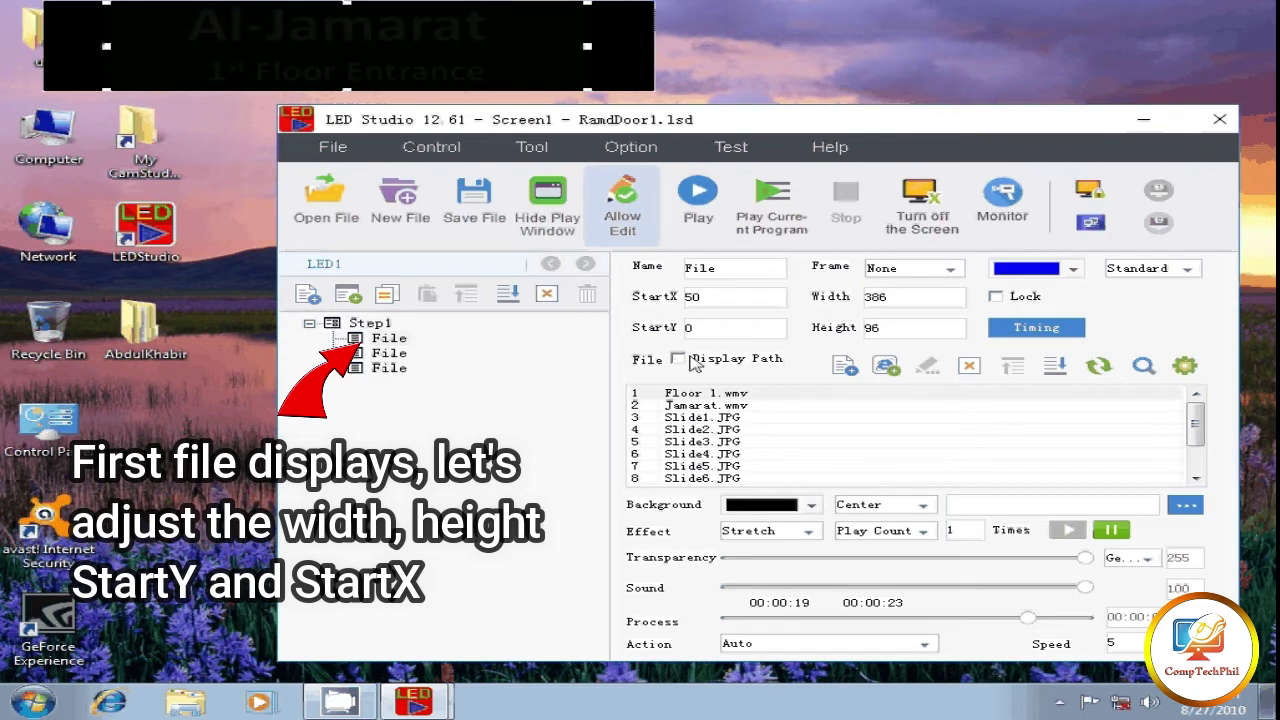
Set the second file window of Step1 to a width of 50 and a height of 96
{"action": "left_click", "coordinate": [388, 354]}
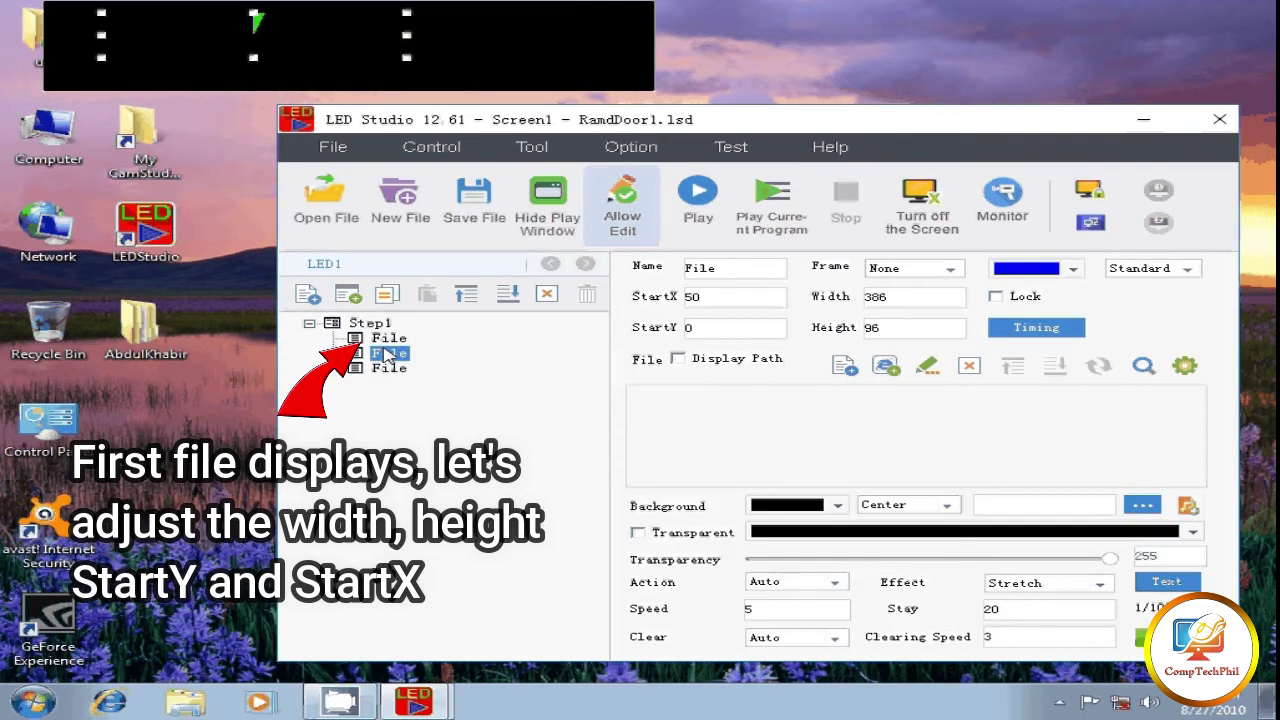
{"action": "left_click", "coordinate": [388, 338]}
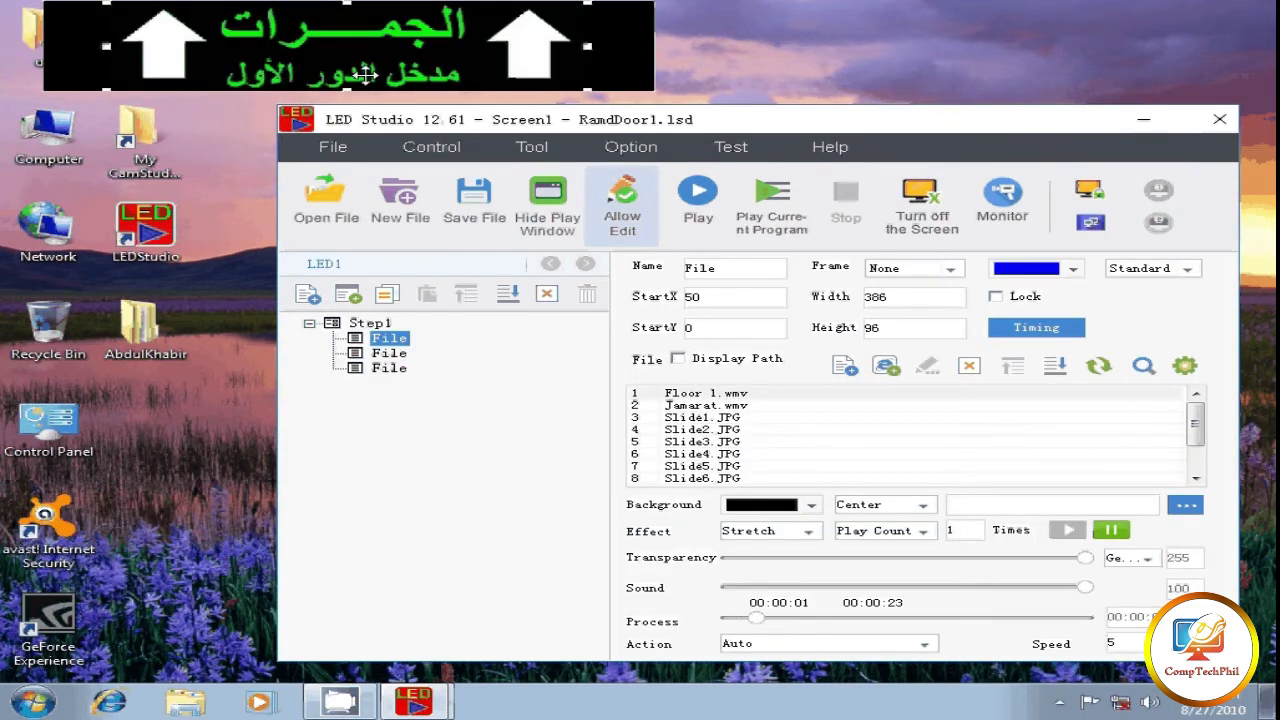
{"action": "key", "text": "Down"}
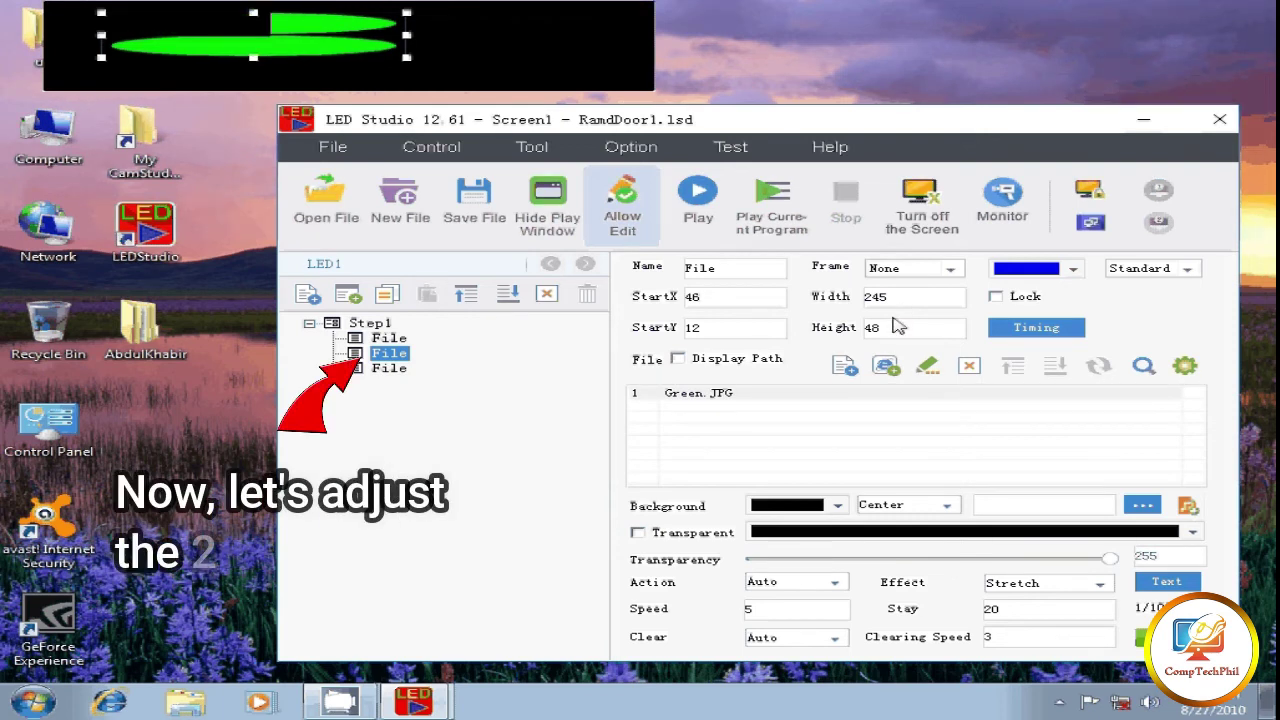
{"action": "double_click", "coordinate": [898, 304]}
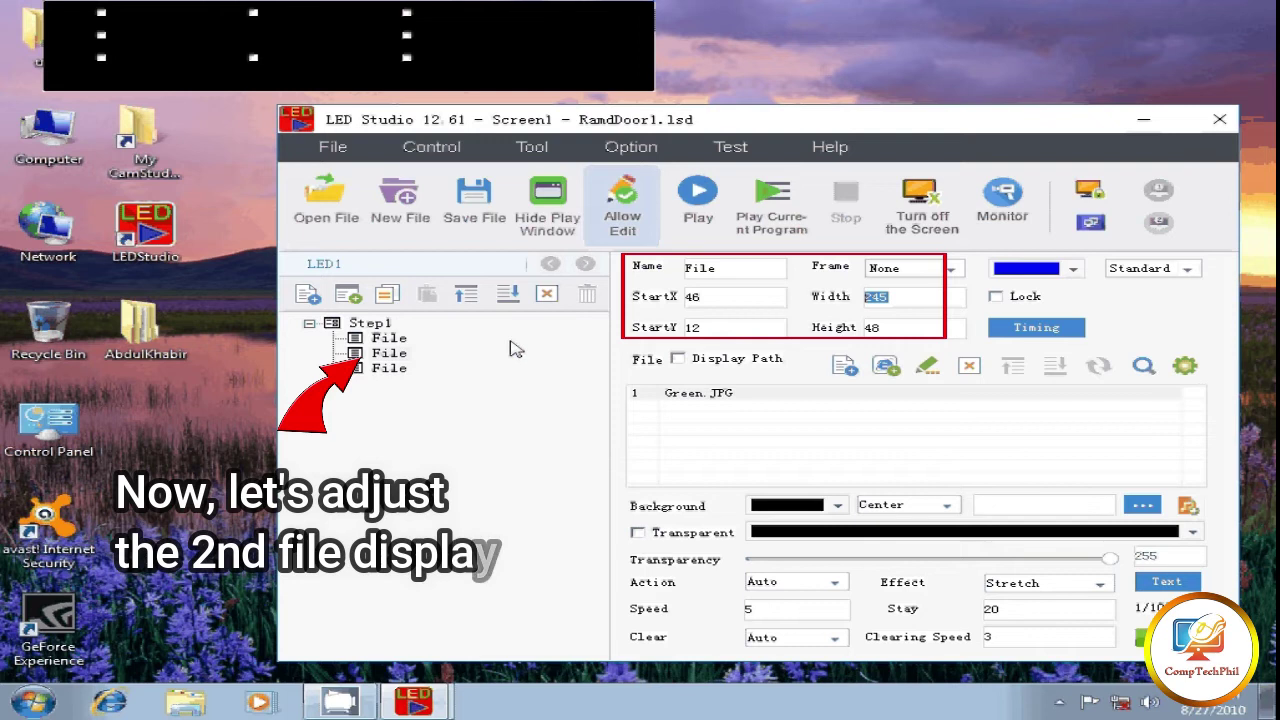
{"action": "type", "text": "50"}
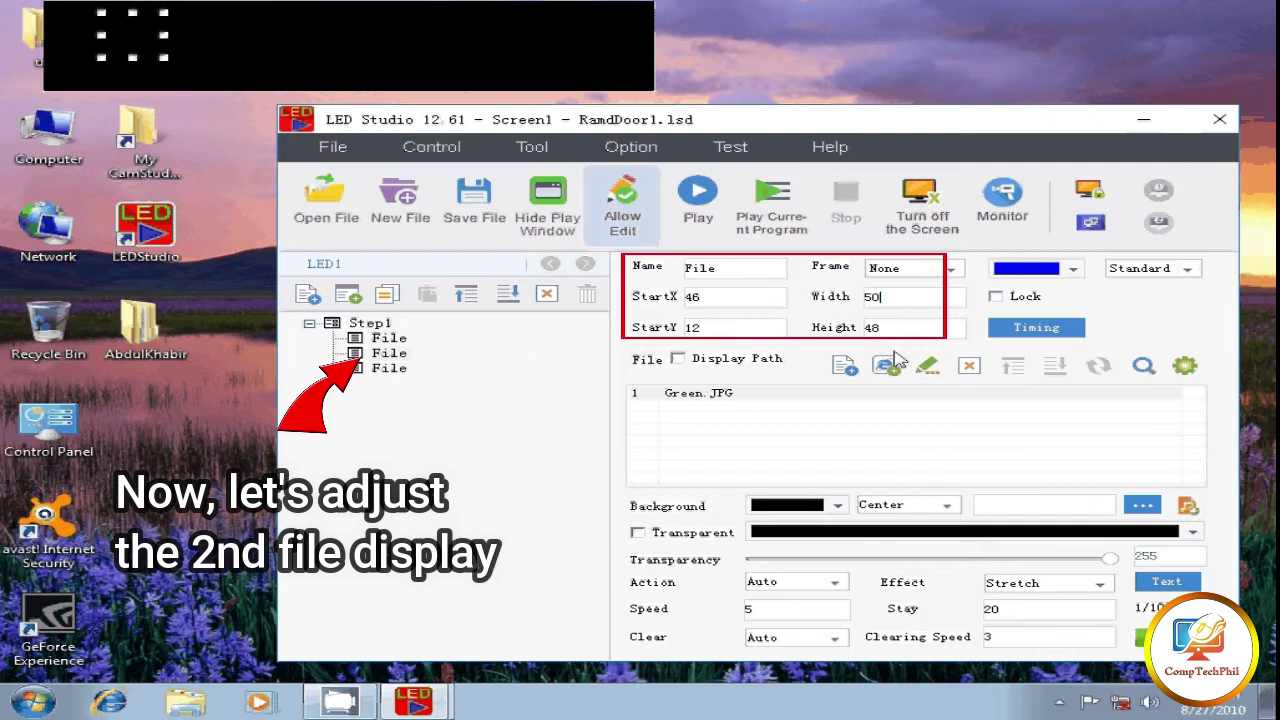
{"action": "key", "text": "Tab"}
{"action": "type", "text": "96"}
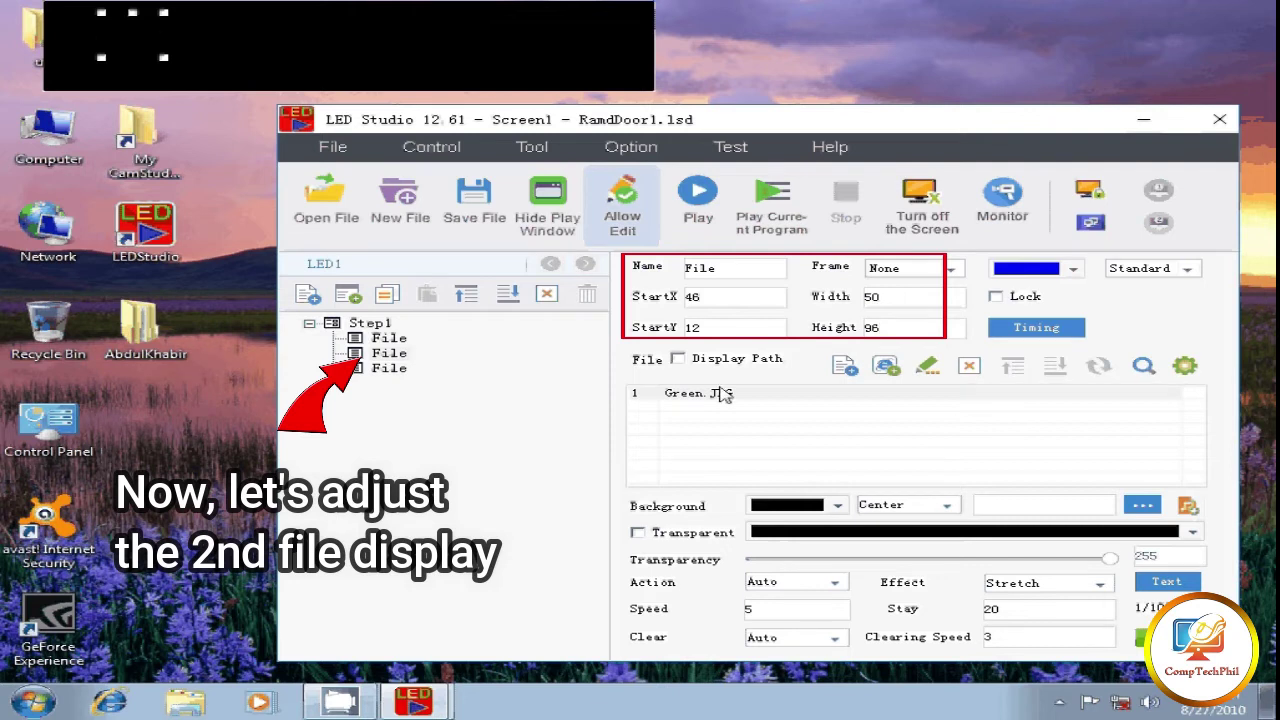
Position the second file window at StartX 0 and StartY 0
{"action": "key", "text": "Tab"}
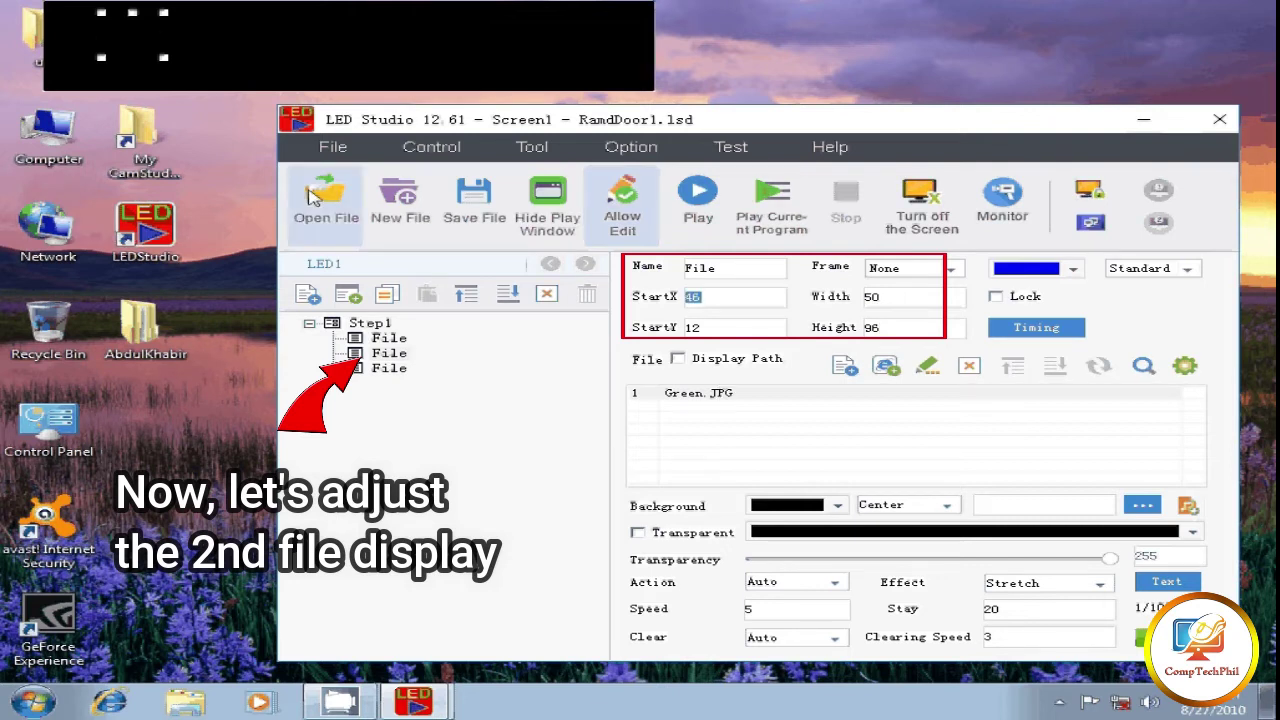
{"action": "type", "text": "0"}
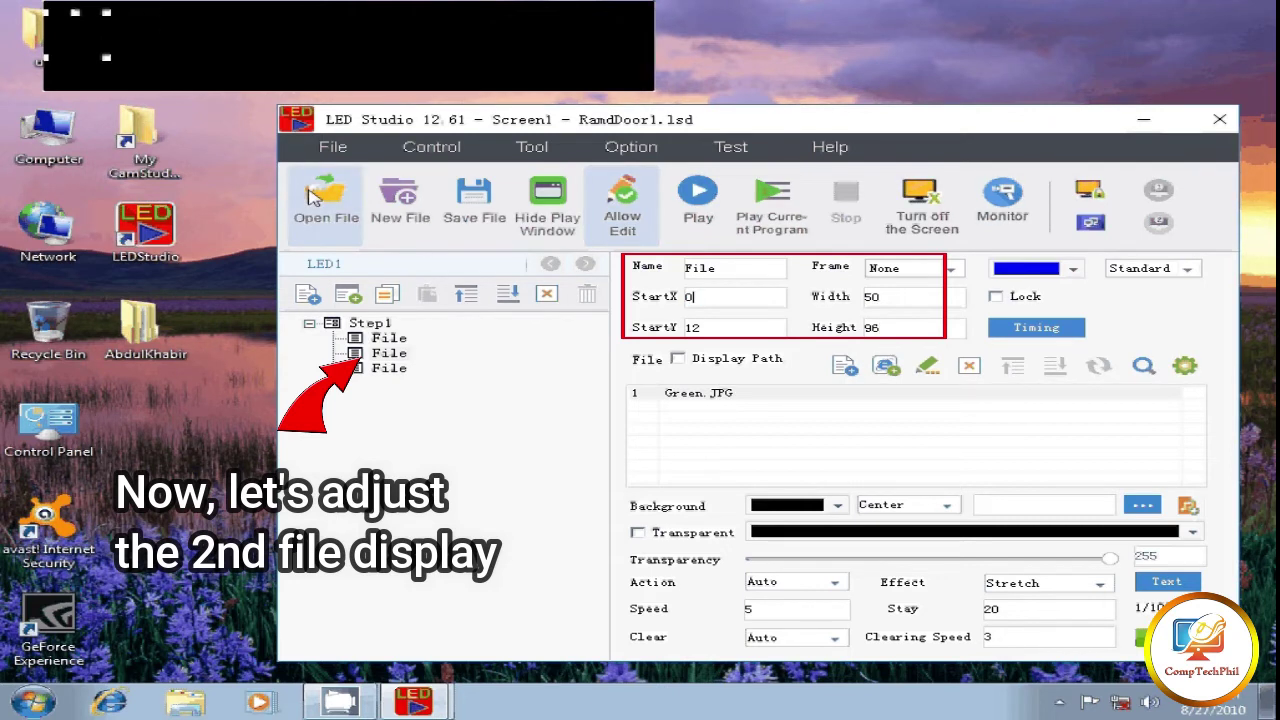
{"action": "key", "text": "Tab"}
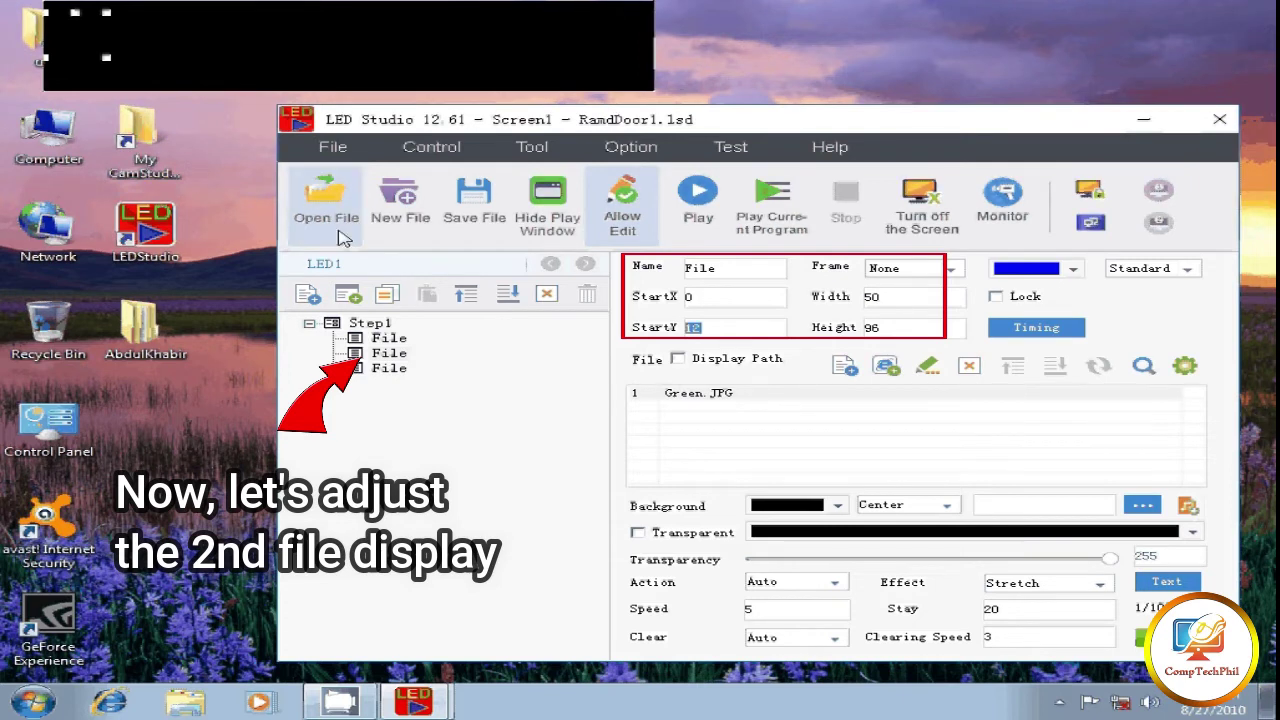
{"action": "type", "text": "0"}
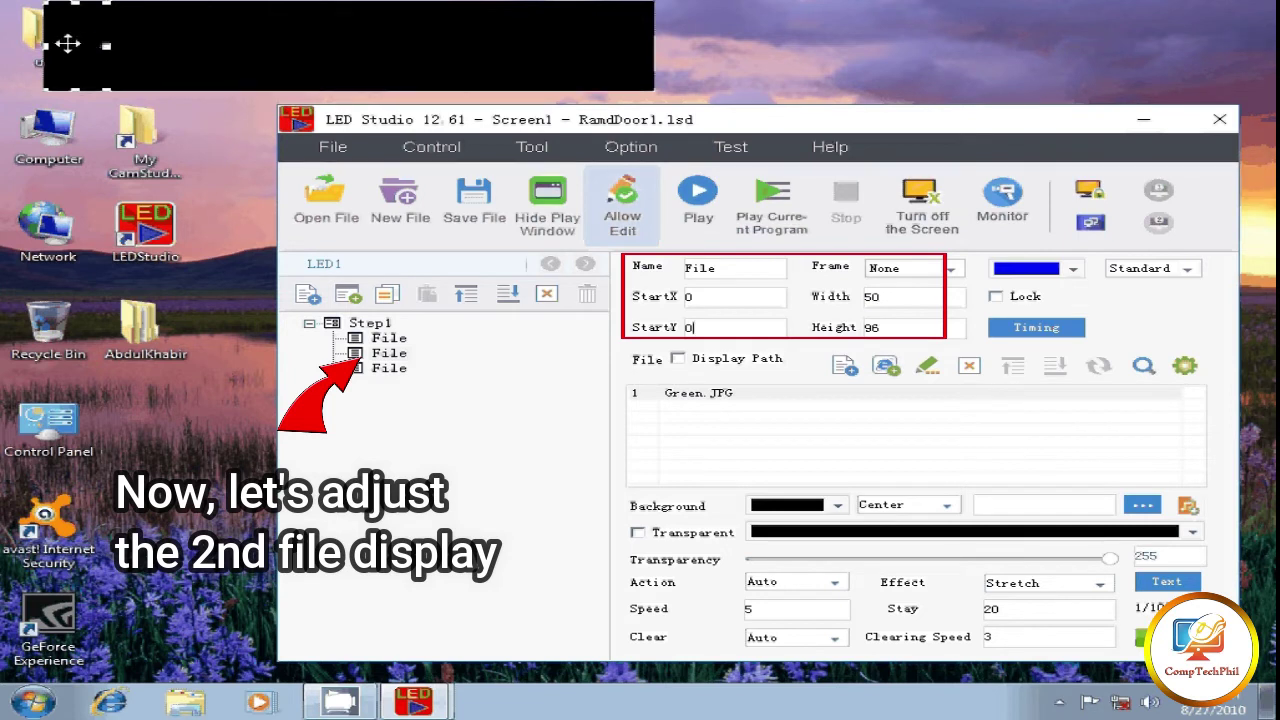
Set the third file window of Step1 to a width of 50 and a height of 96
{"action": "left_click", "coordinate": [389, 338]}
{"action": "key", "text": "Down"}
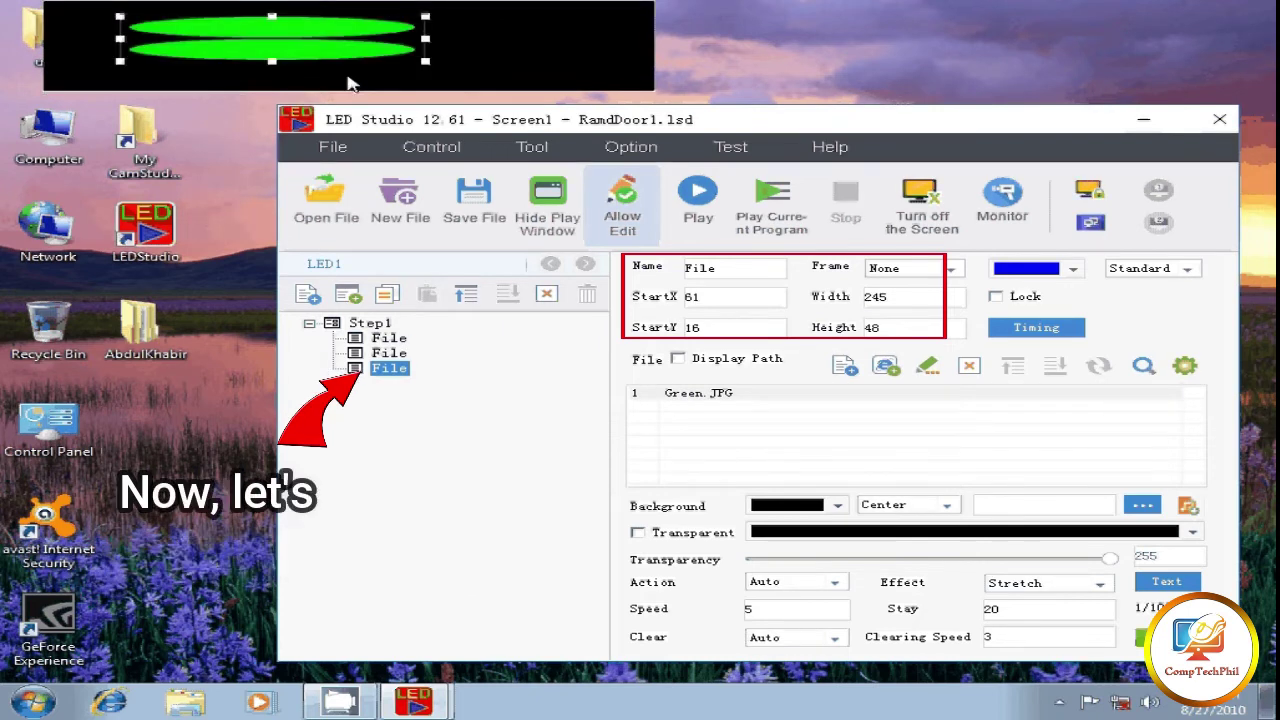
{"action": "double_click", "coordinate": [876, 296]}
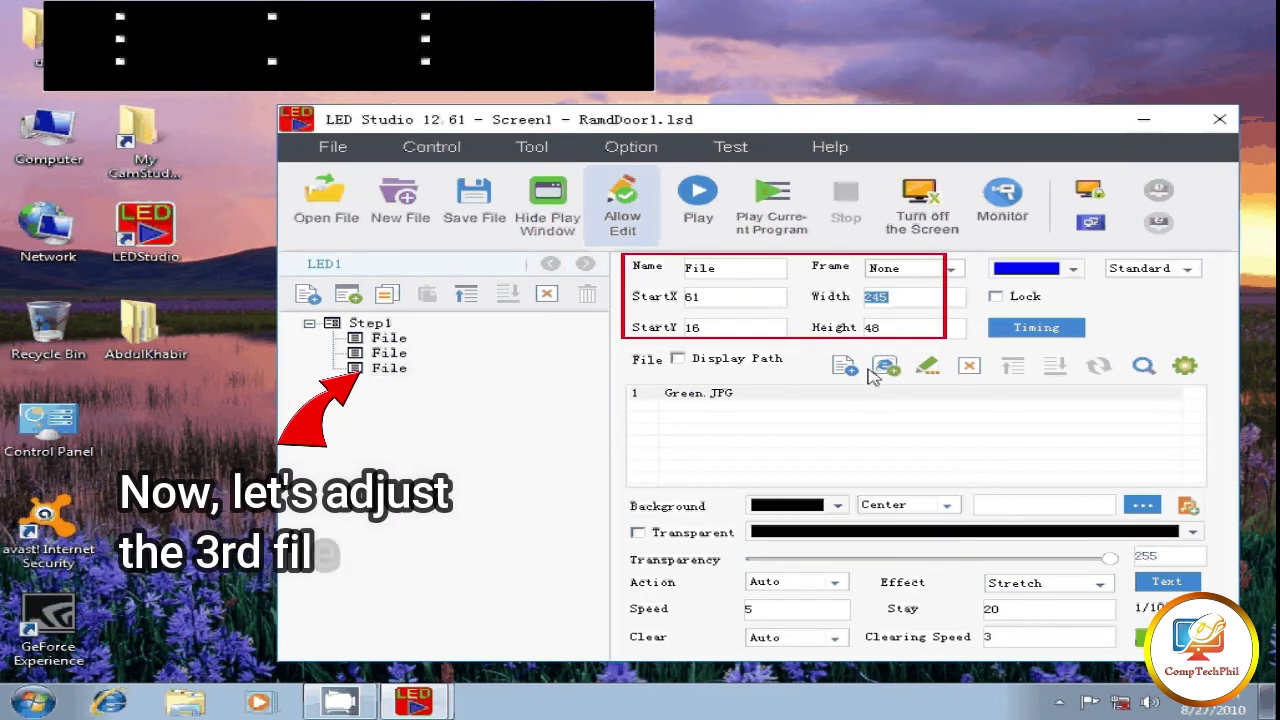
{"action": "type", "text": "50"}
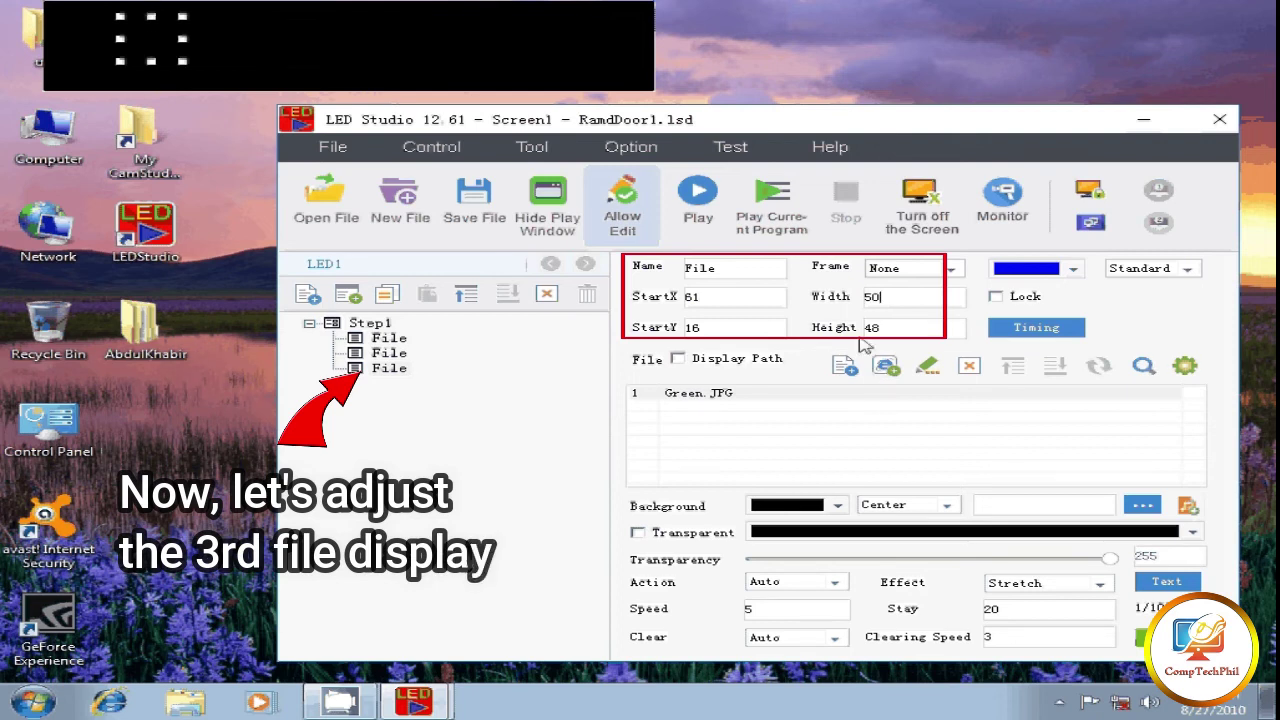
{"action": "key", "text": "Tab"}
{"action": "type", "text": "96"}
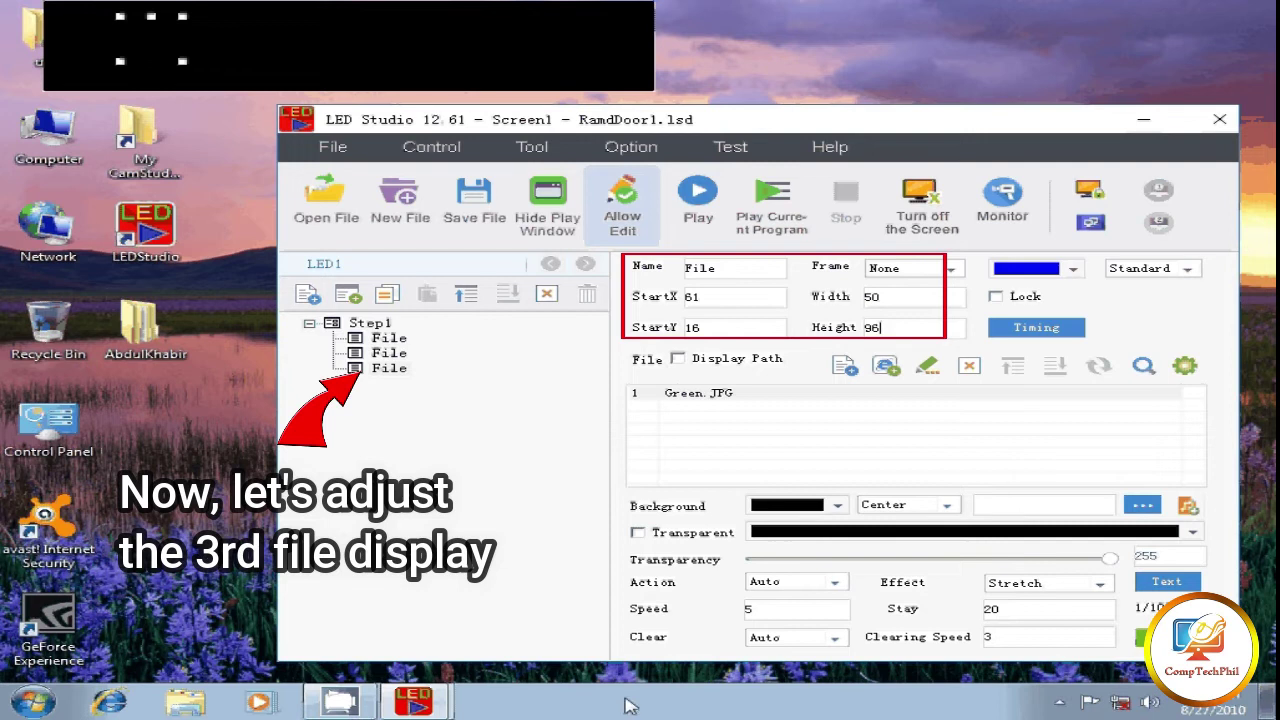
Position the third file window at StartX 440 and StartY 0
{"action": "double_click", "coordinate": [732, 304]}
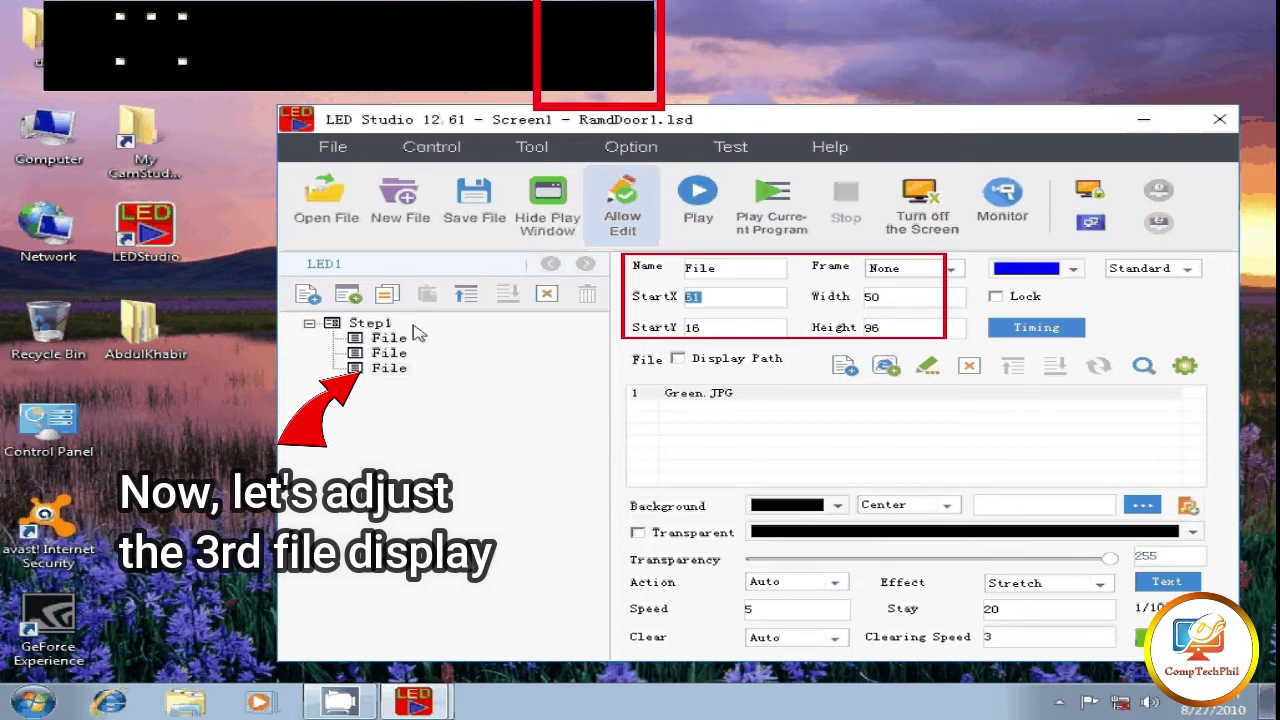
{"action": "type", "text": "440"}
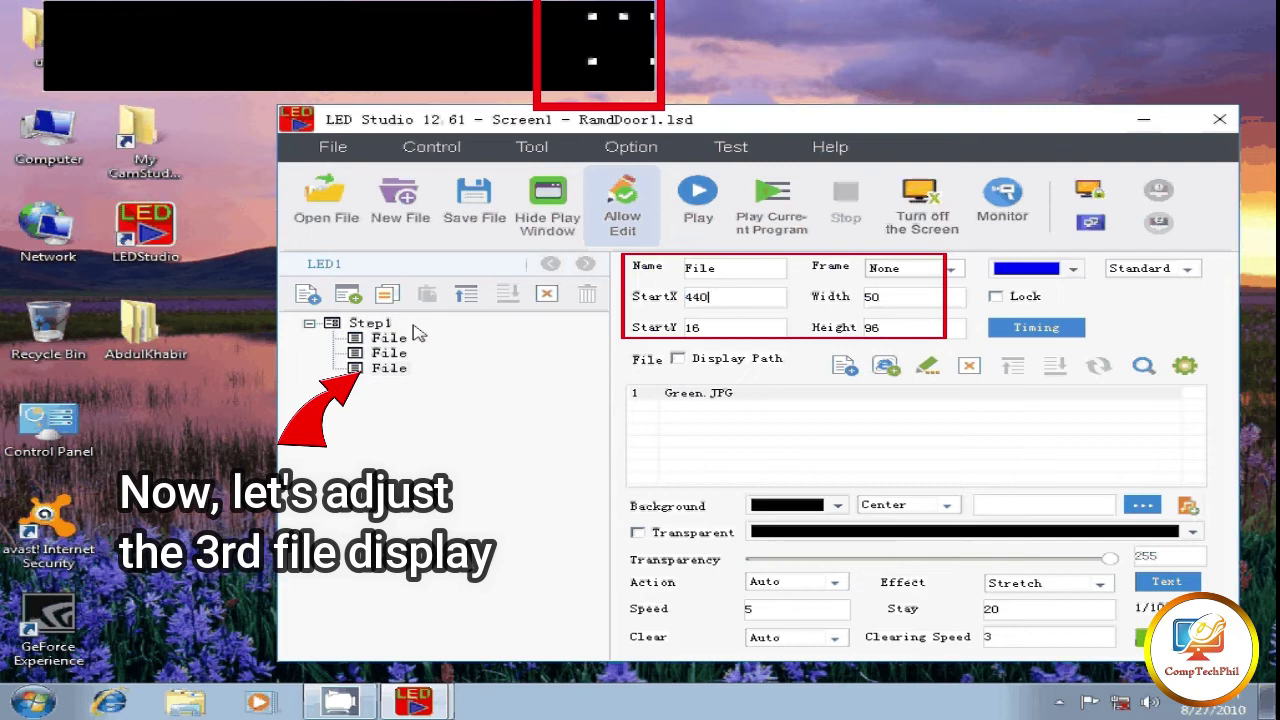
{"action": "key", "text": "Tab"}
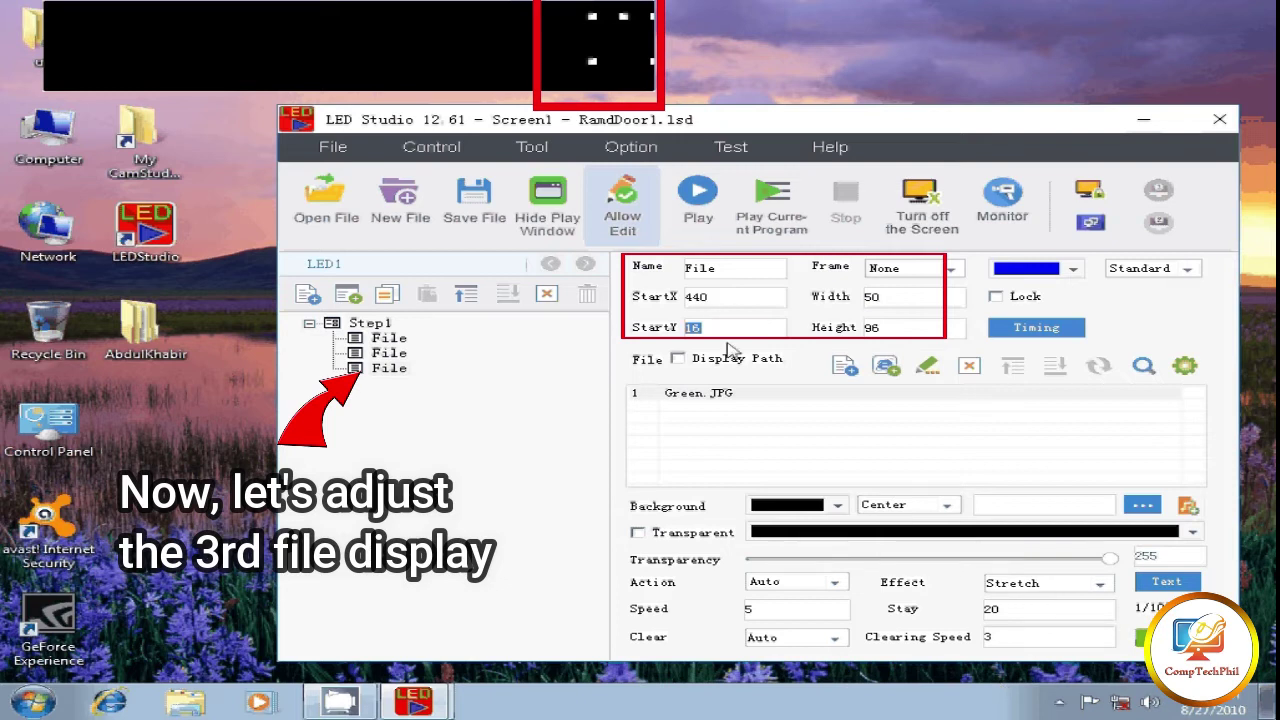
{"action": "type", "text": "0"}
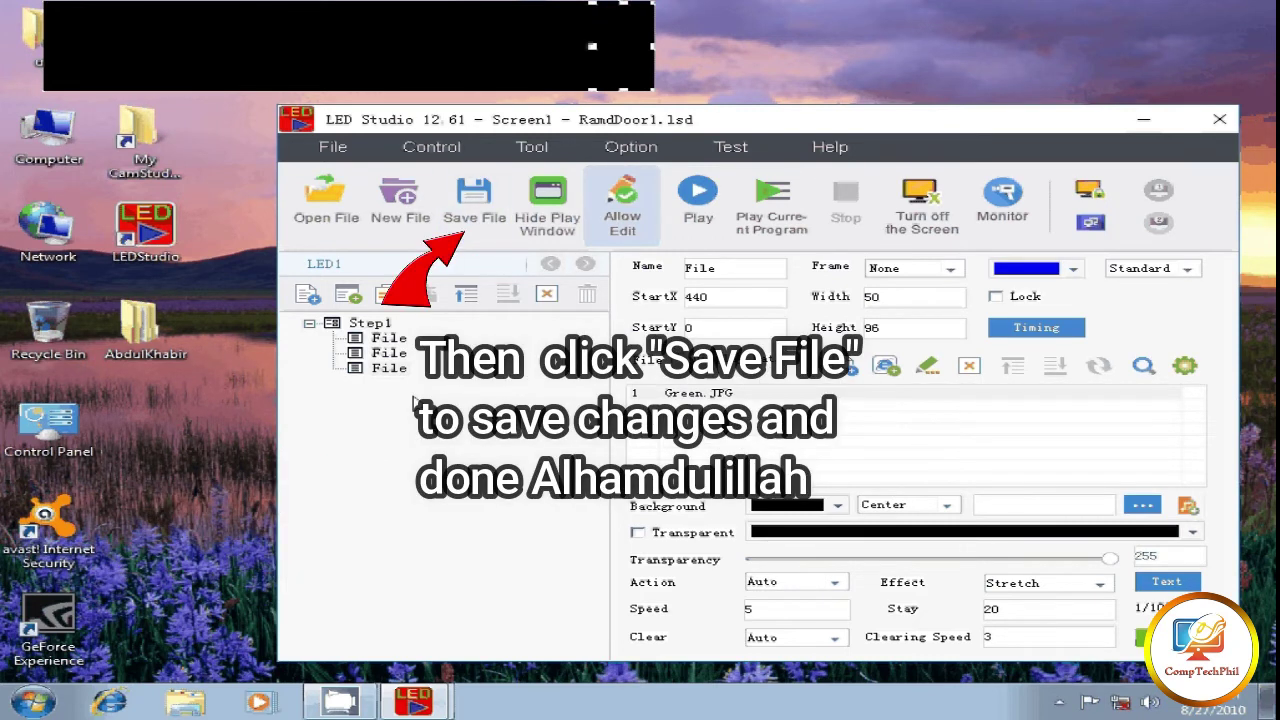
Check the three file windows under Step1 and play the program on the LED play window
{"action": "left_click", "coordinate": [371, 324]}
{"action": "left_click", "coordinate": [388, 339]}
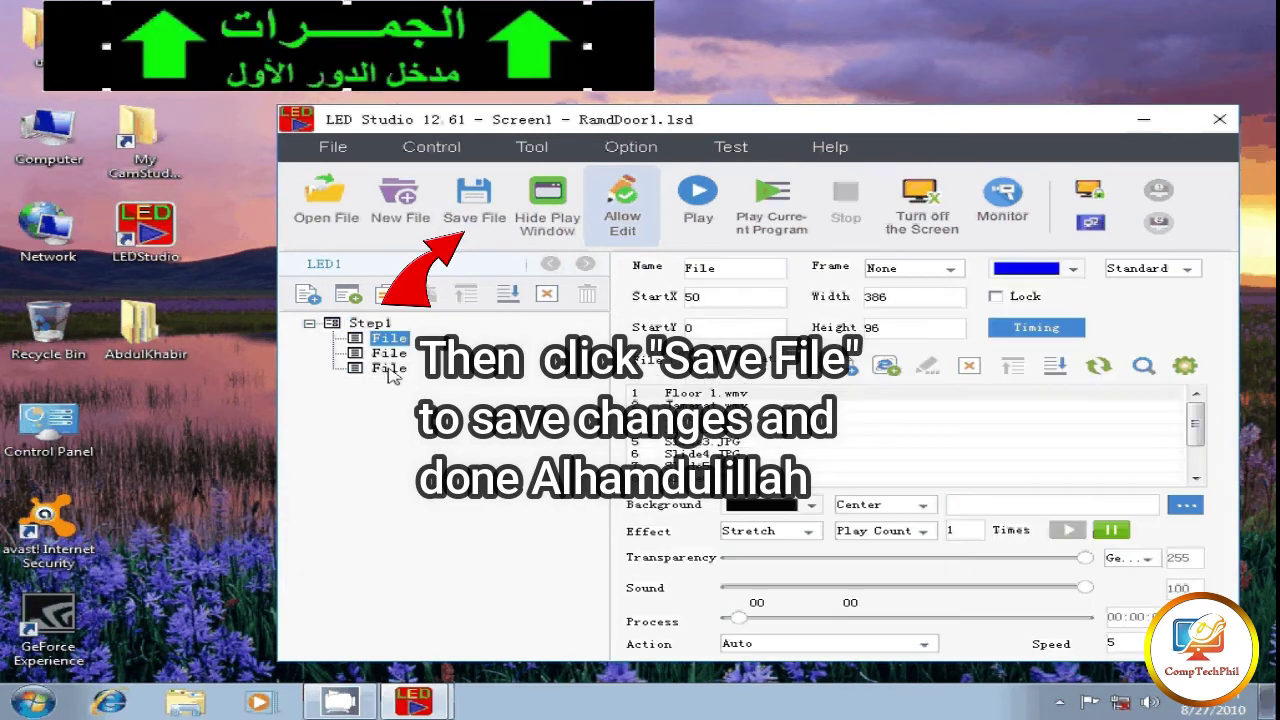
{"action": "left_click", "coordinate": [389, 354]}
{"action": "left_click", "coordinate": [389, 368]}
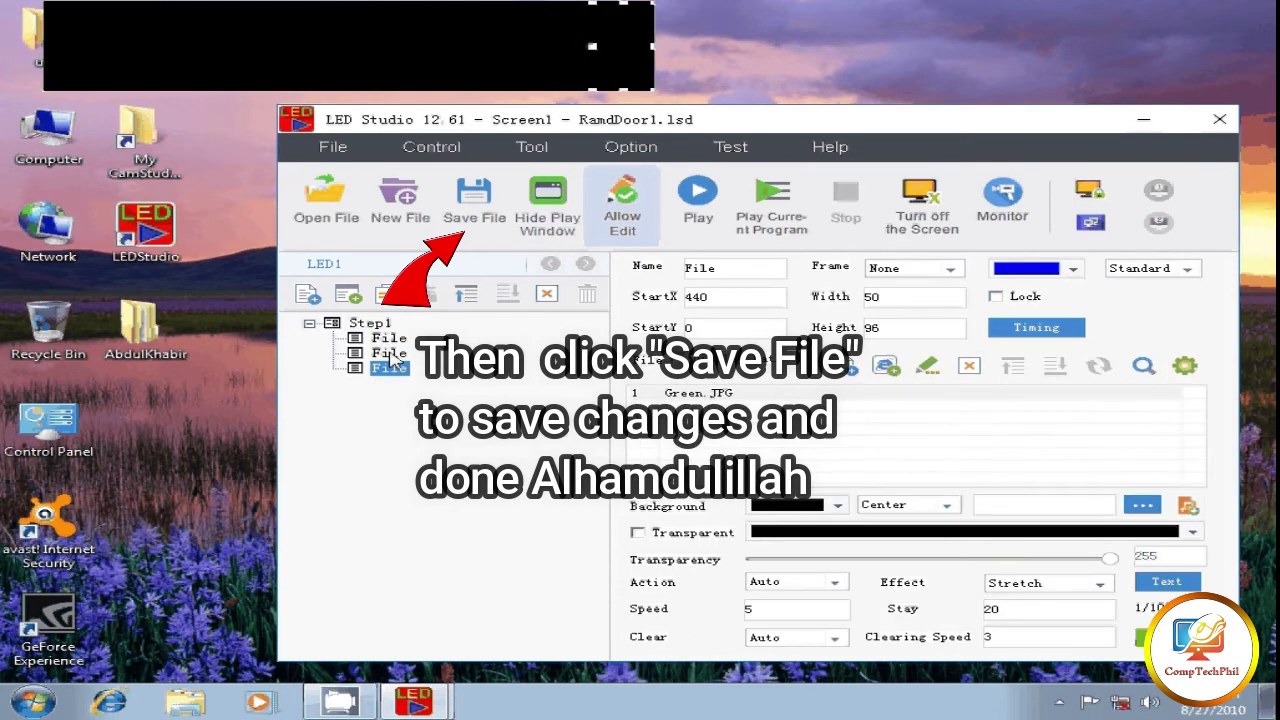
{"action": "left_click", "coordinate": [392, 340]}
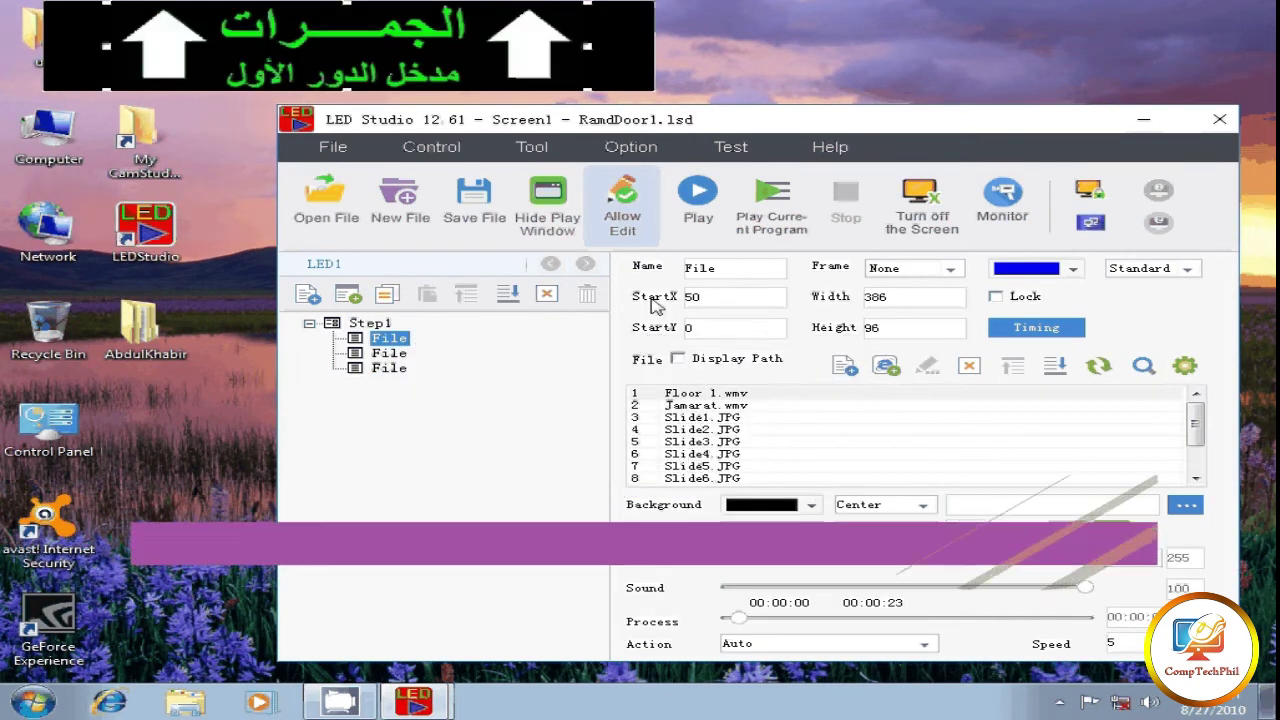
{"action": "left_click", "coordinate": [698, 198]}
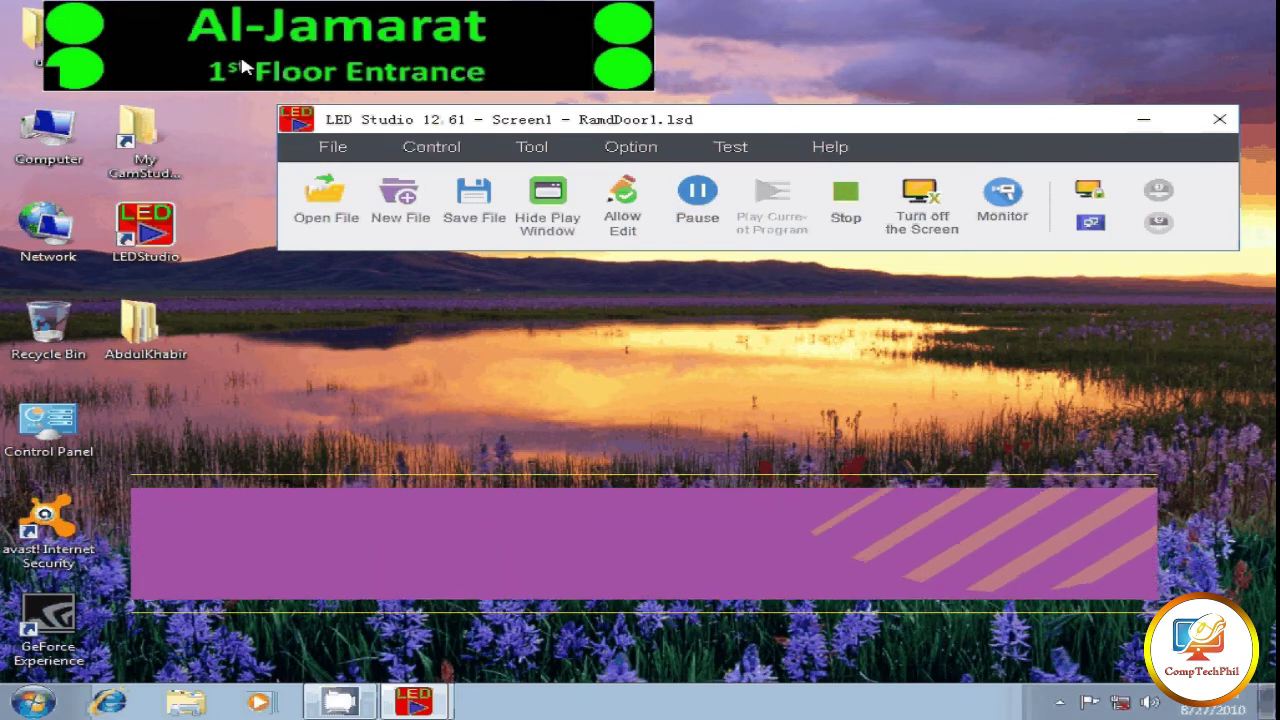
In the automatic software settings, enable Start When Windows Starts Up, Load File When Starting and Play Document When Starts Up Automatically
{"action": "left_click", "coordinate": [624, 149]}
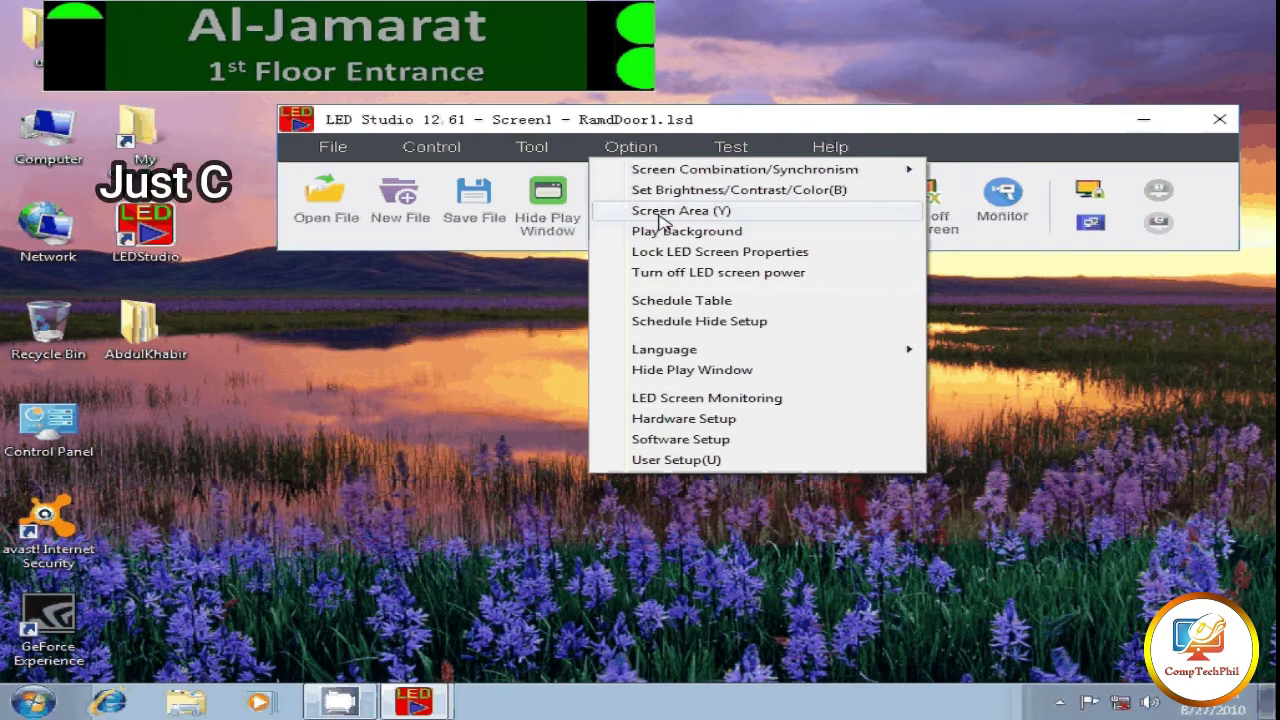
{"action": "left_click", "coordinate": [680, 439]}
{"action": "left_click", "coordinate": [699, 40]}
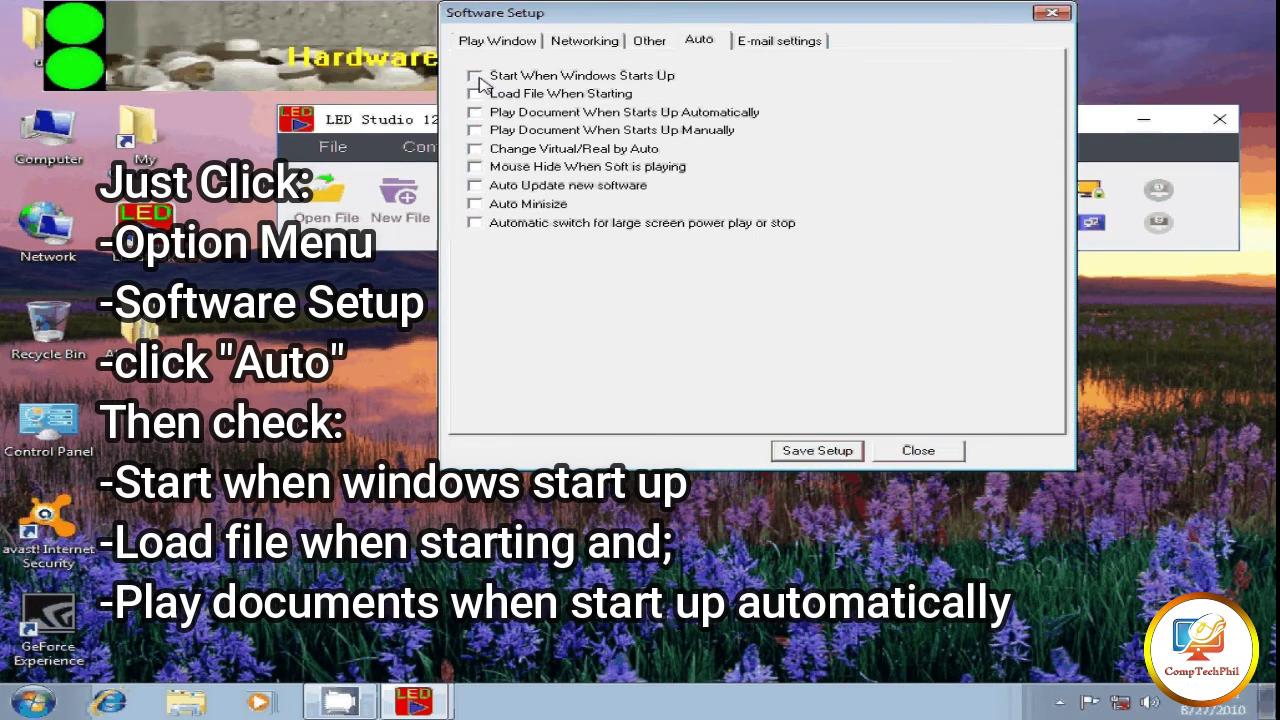
{"action": "left_click", "coordinate": [475, 77]}
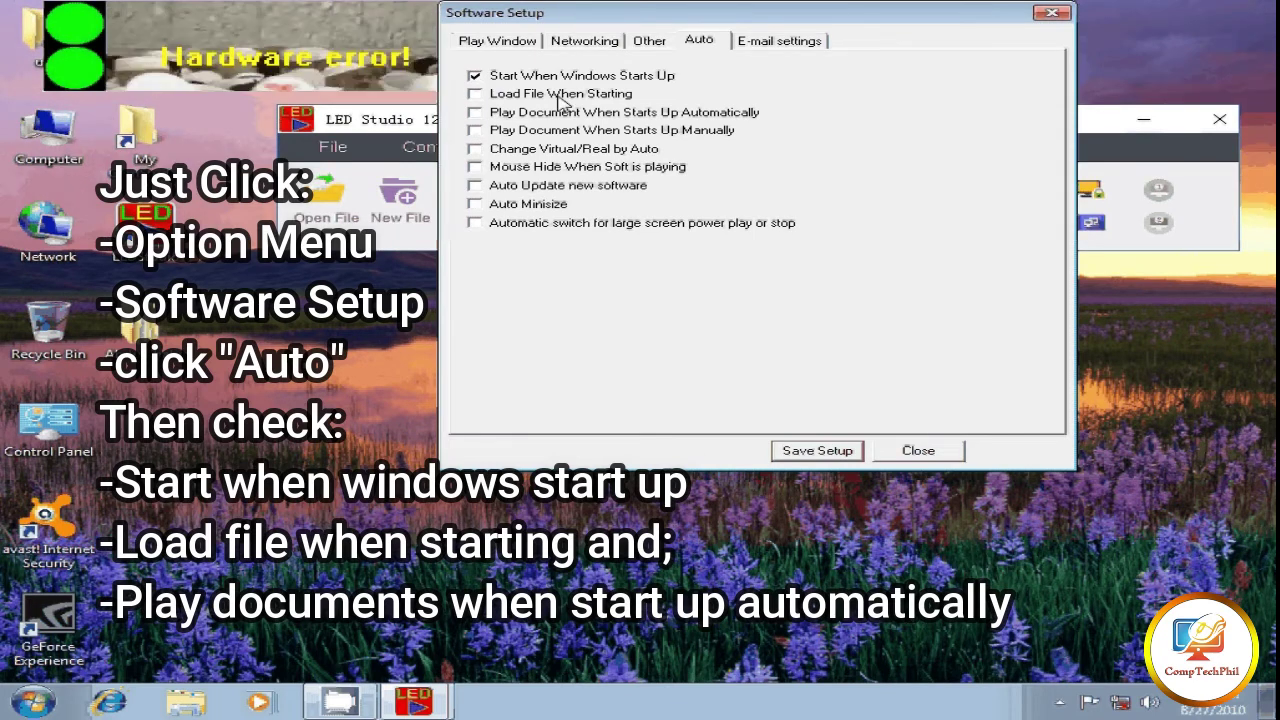
{"action": "left_click", "coordinate": [475, 93]}
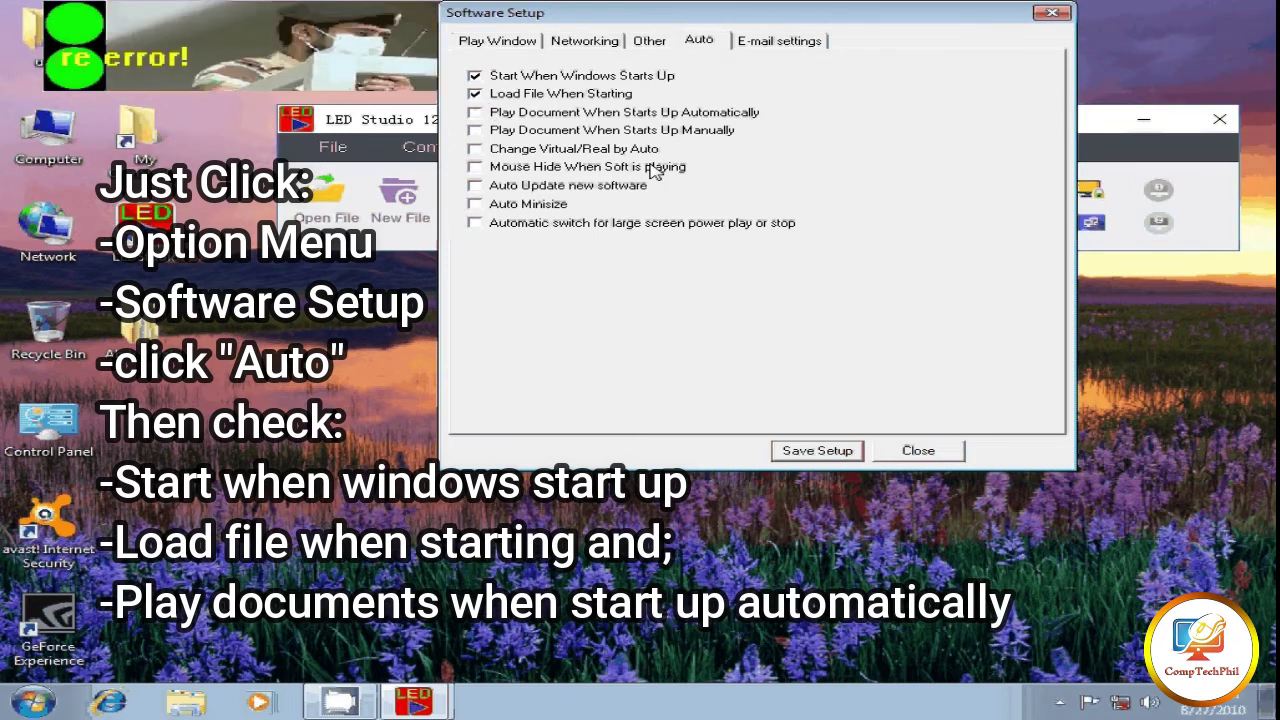
{"action": "left_click", "coordinate": [519, 114]}
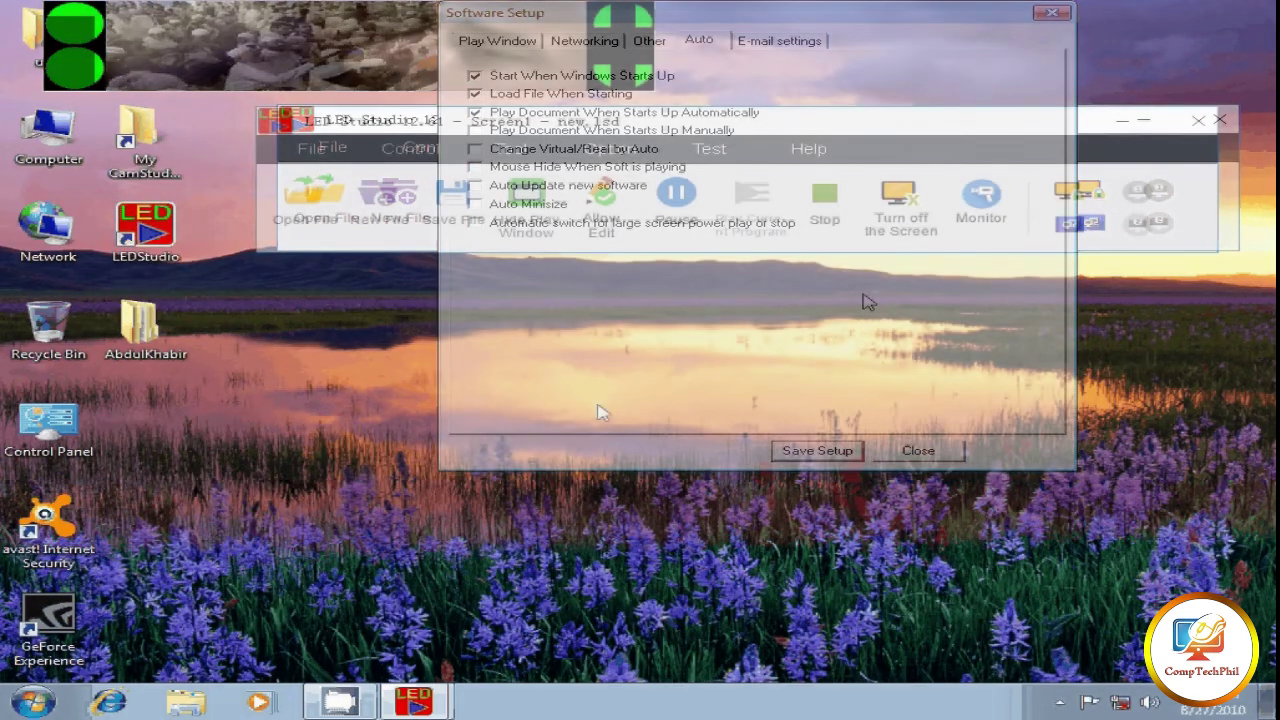